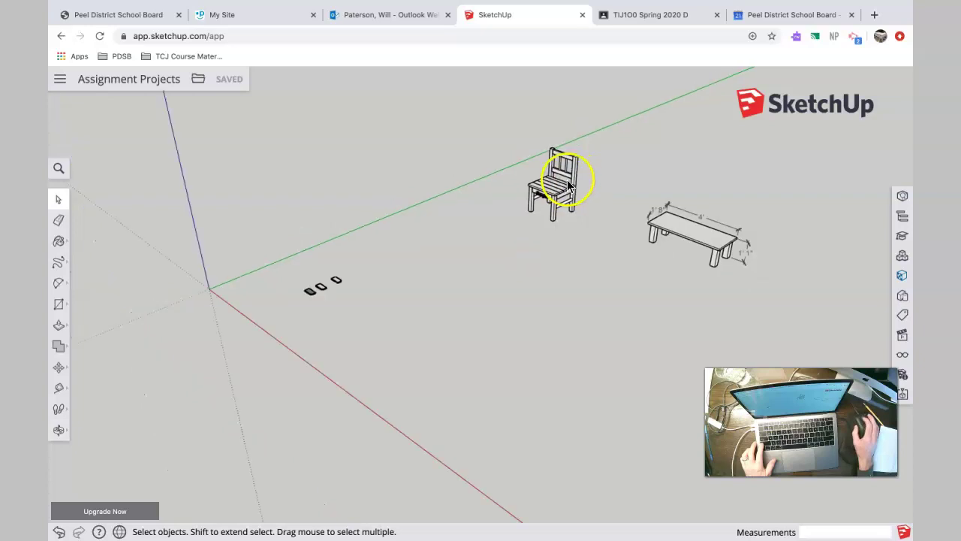
Examine the chair, the table and the three small rounded cases in the model.
scroll(678, 221, "down", 4)
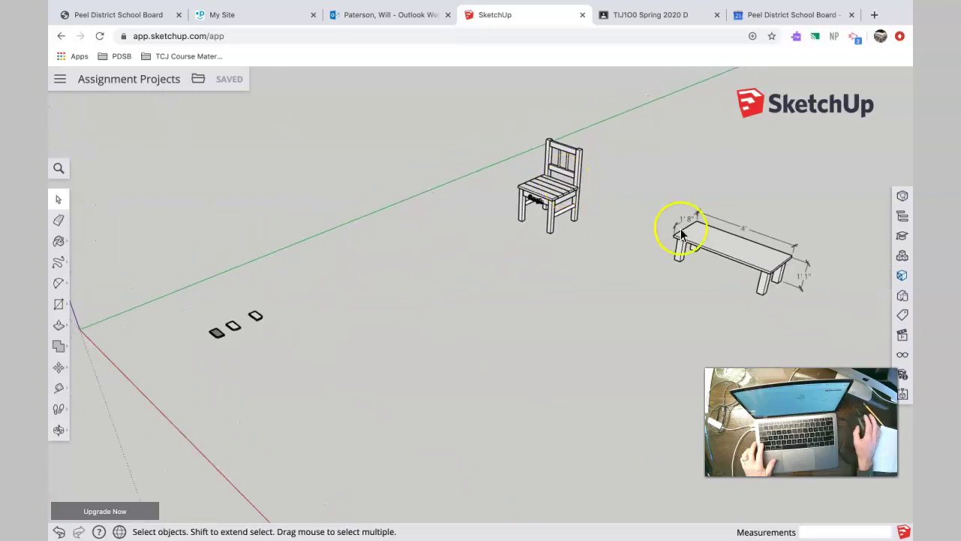
scroll(699, 228, "up", 5)
scroll(699, 231, "down", 3)
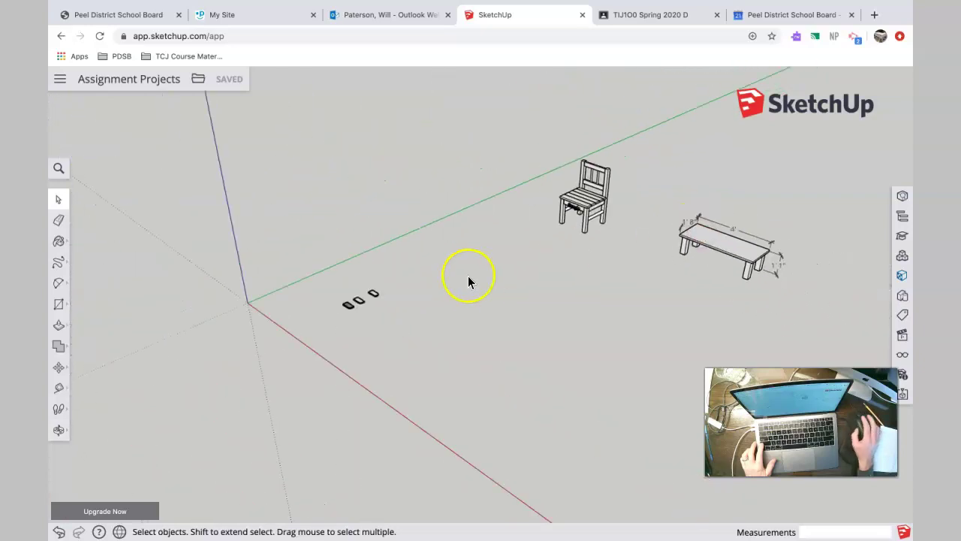
scroll(358, 302, "up", 5)
scroll(358, 303, "up", 6)
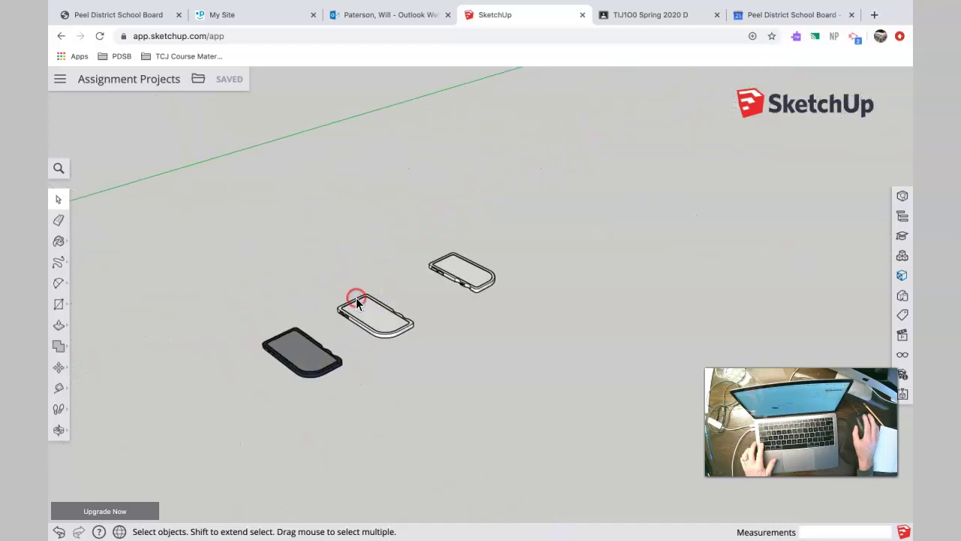
scroll(389, 306, "up", 5)
middle_click_drag(405, 301, 409, 274)
scroll(419, 299, "up", 2)
scroll(419, 300, "down", 8)
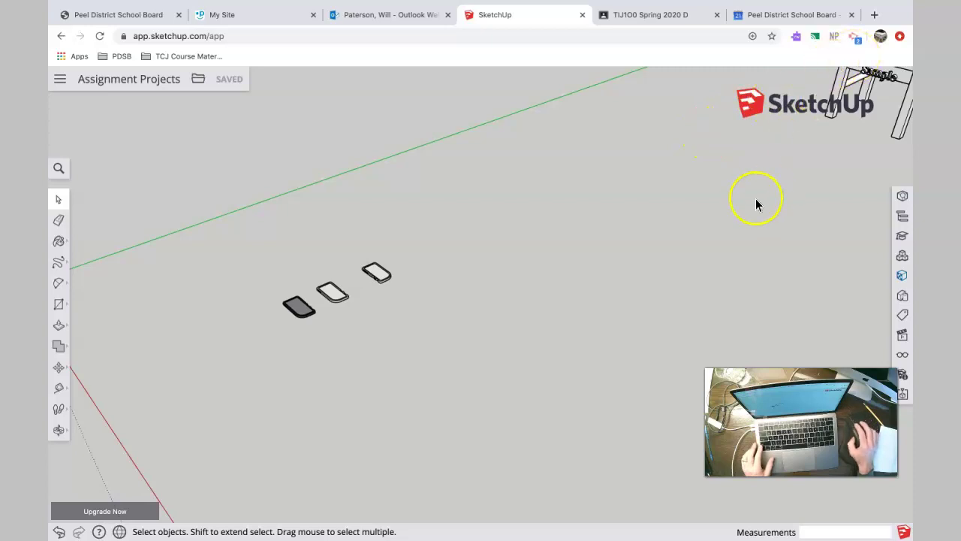
Switch to Google Classroom, review the posts in the TIJ1O0 Spring 2020 class stream, and return to SketchUp.
left_click(648, 15)
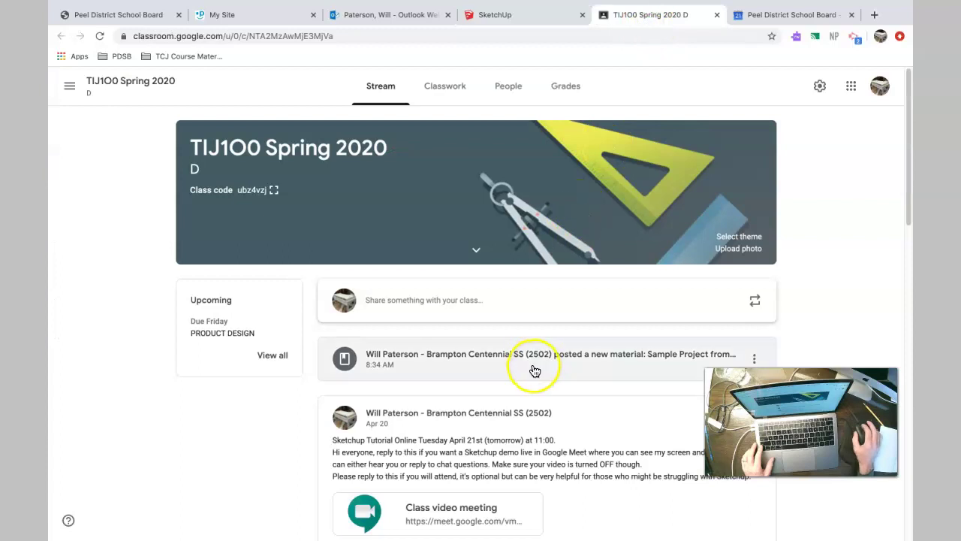
scroll(537, 369, "down", 2)
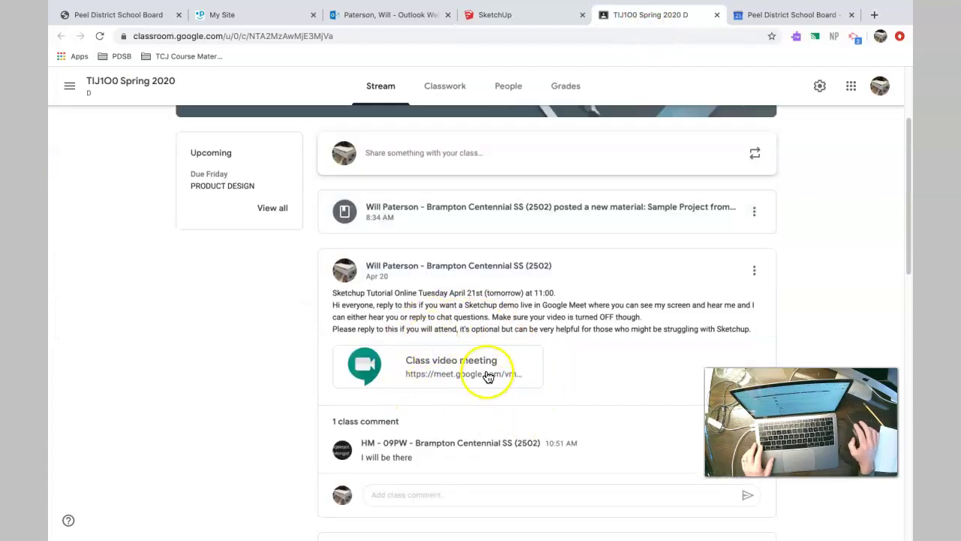
scroll(552, 304, "down", 1)
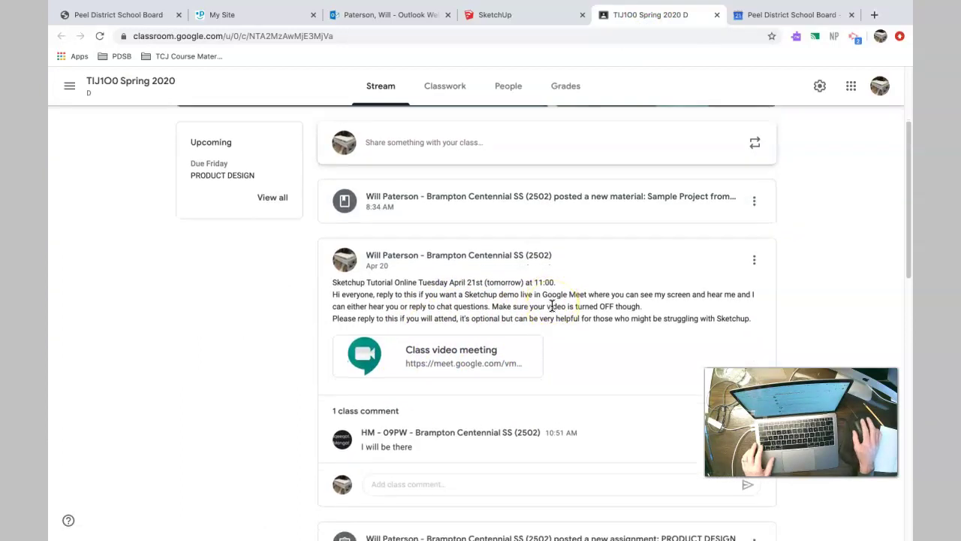
scroll(552, 306, "up", 2)
scroll(552, 305, "down", 1)
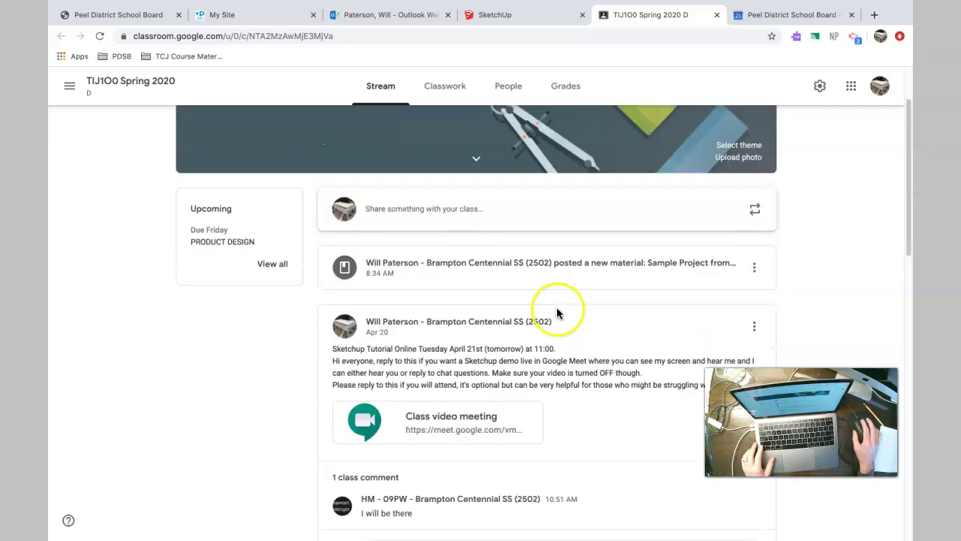
scroll(553, 308, "up", 1)
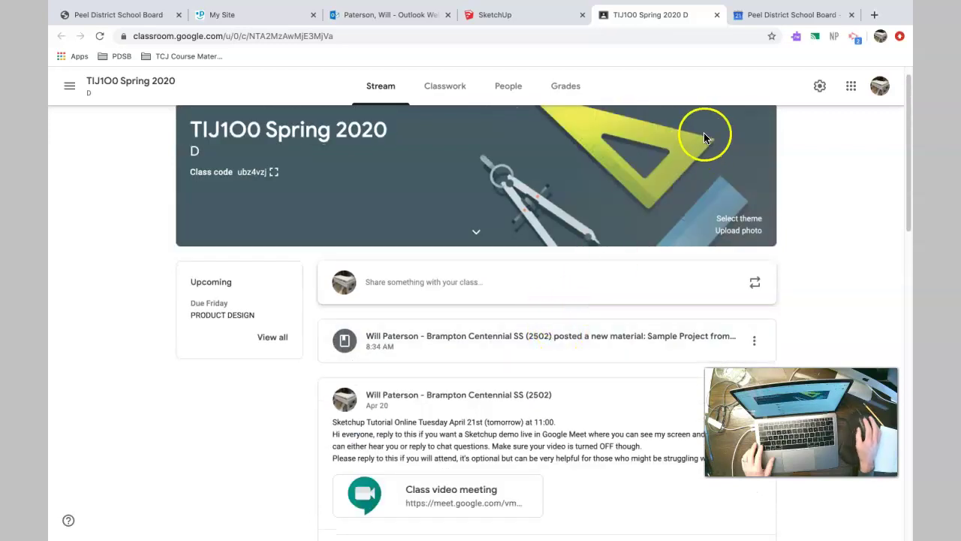
left_click(507, 15)
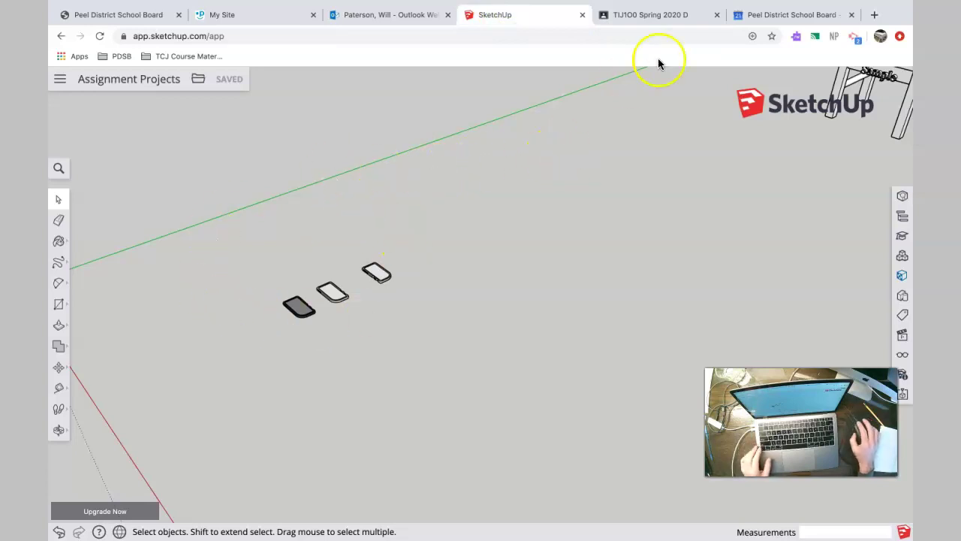
Search the web for "sketchup online tutorials" in a new browser tab and limit the results to videos.
left_click(875, 15)
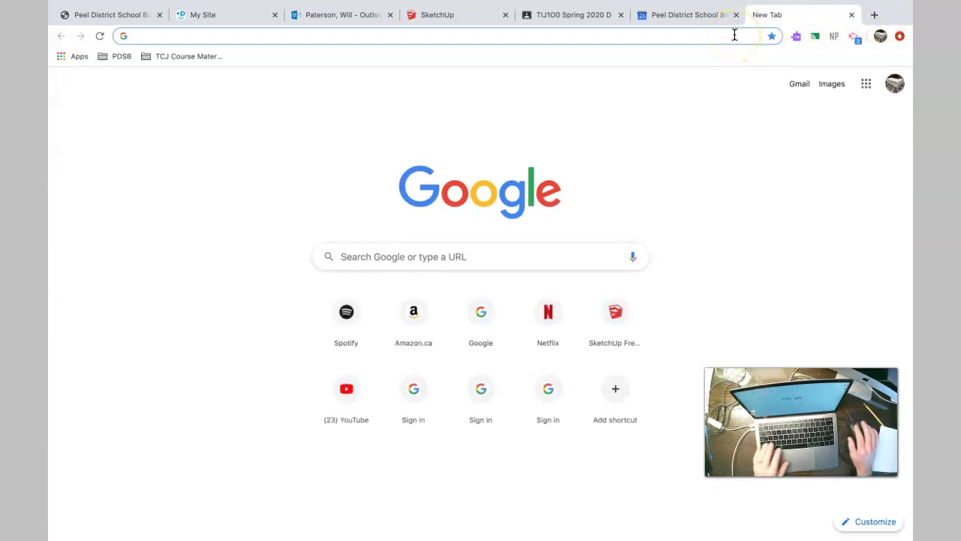
type("sketchup")
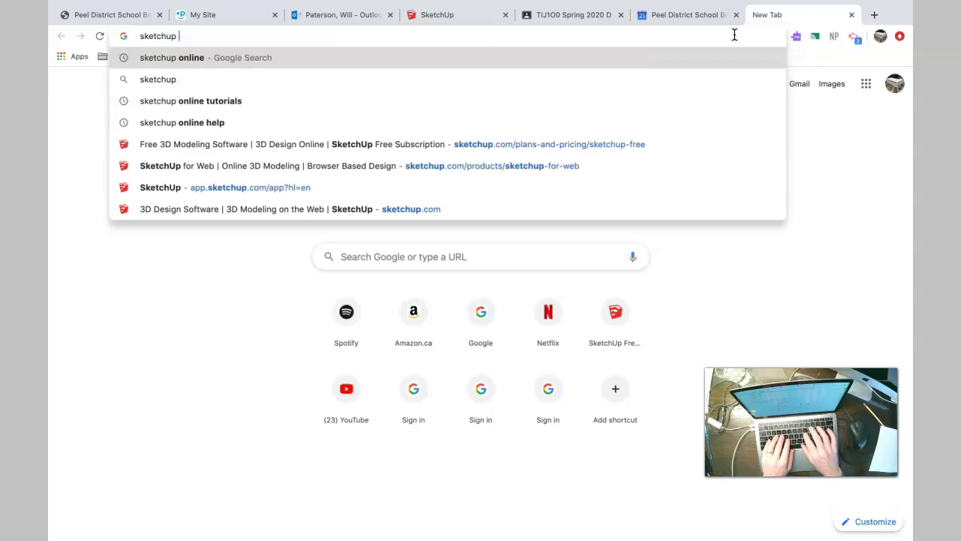
type(" online")
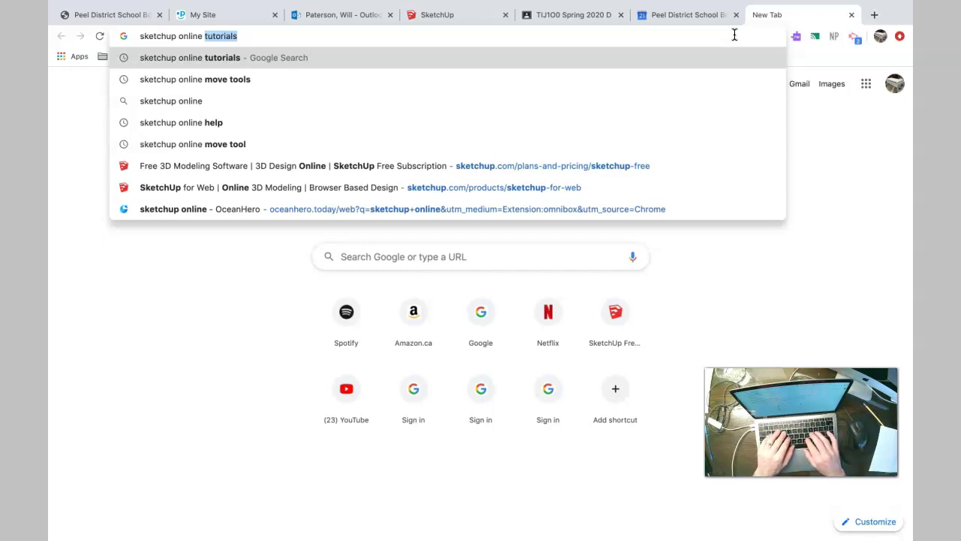
key("Return")
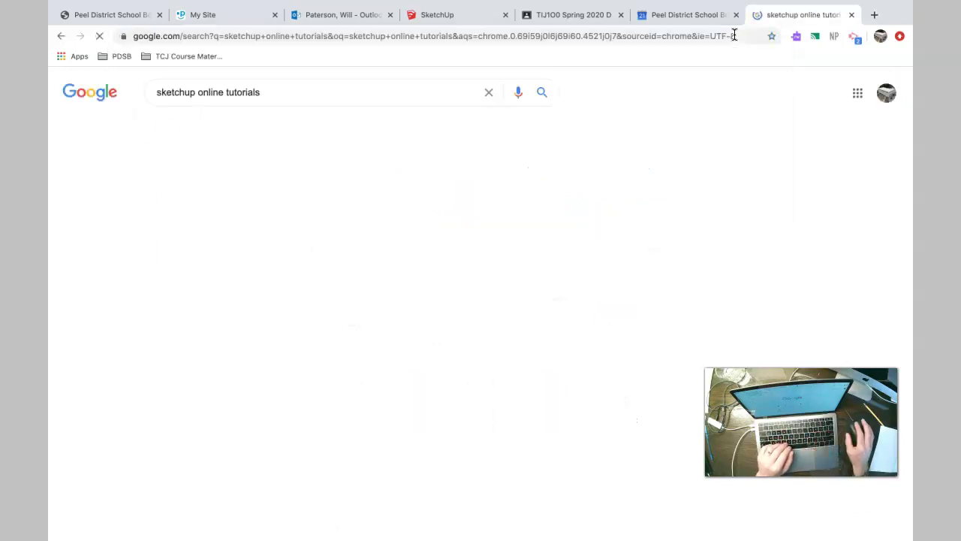
left_click(221, 131)
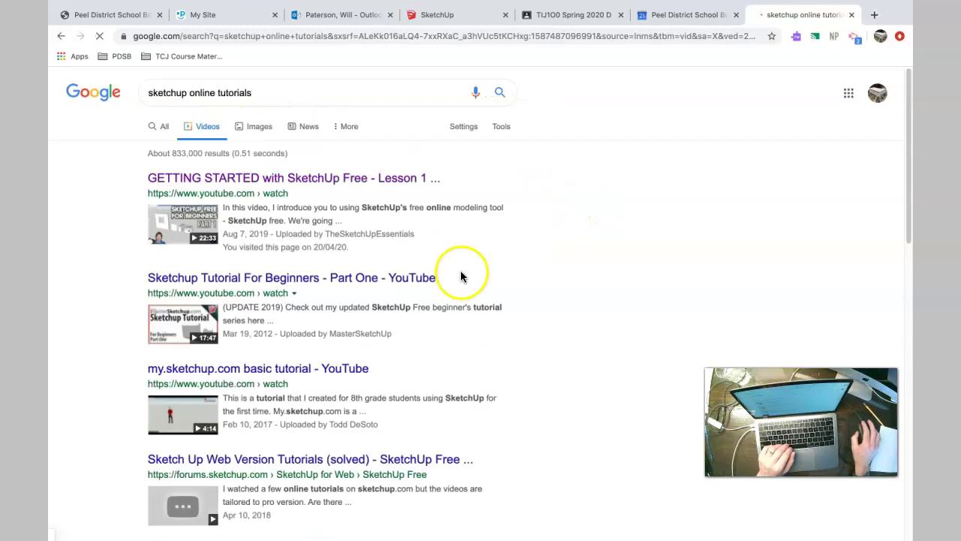
Look through the tutorial video results and switch back to the SketchUp model.
scroll(497, 278, "down", 5)
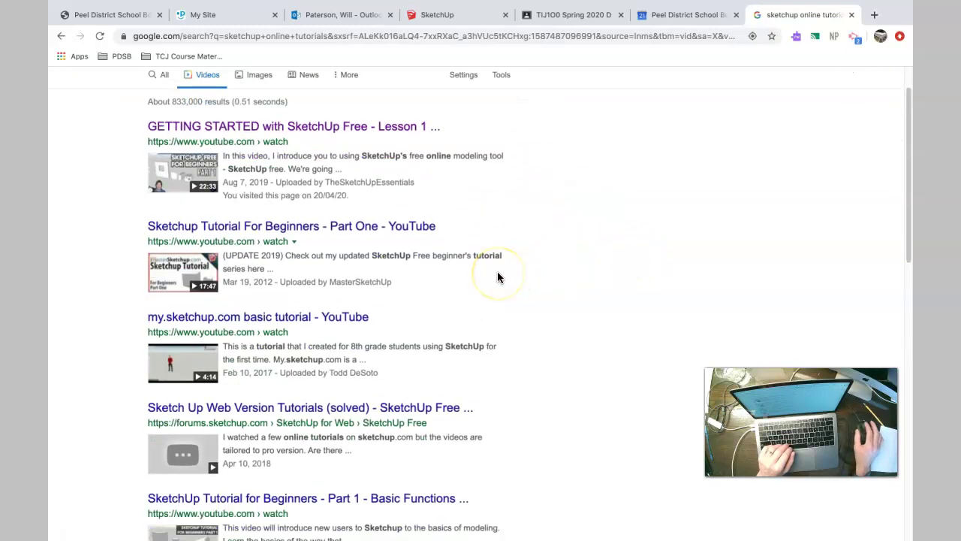
scroll(499, 277, "down", 1)
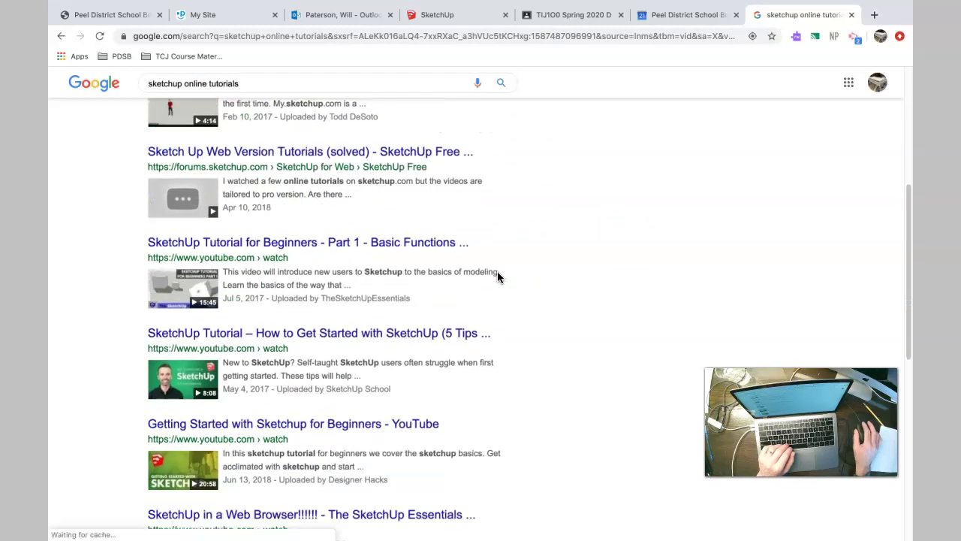
scroll(497, 276, "up", 5)
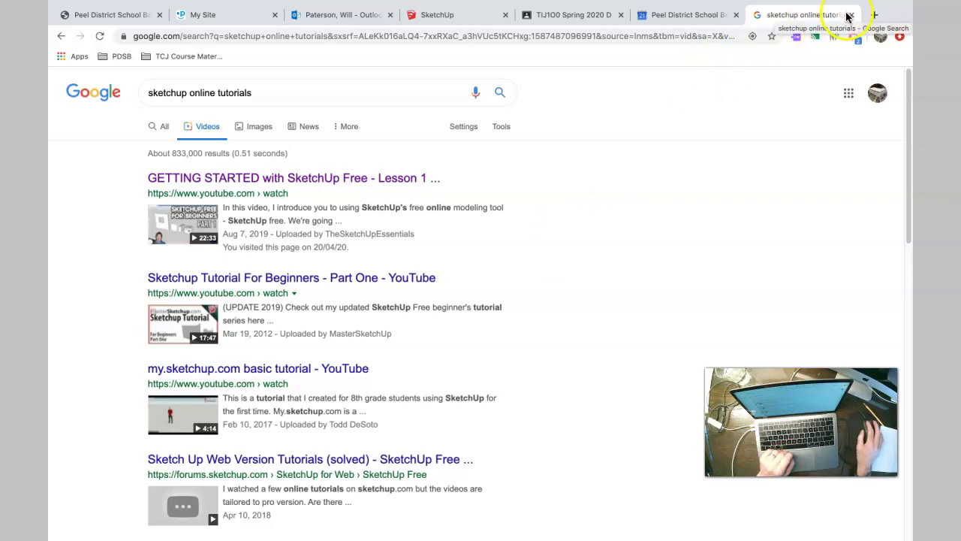
left_click(460, 19)
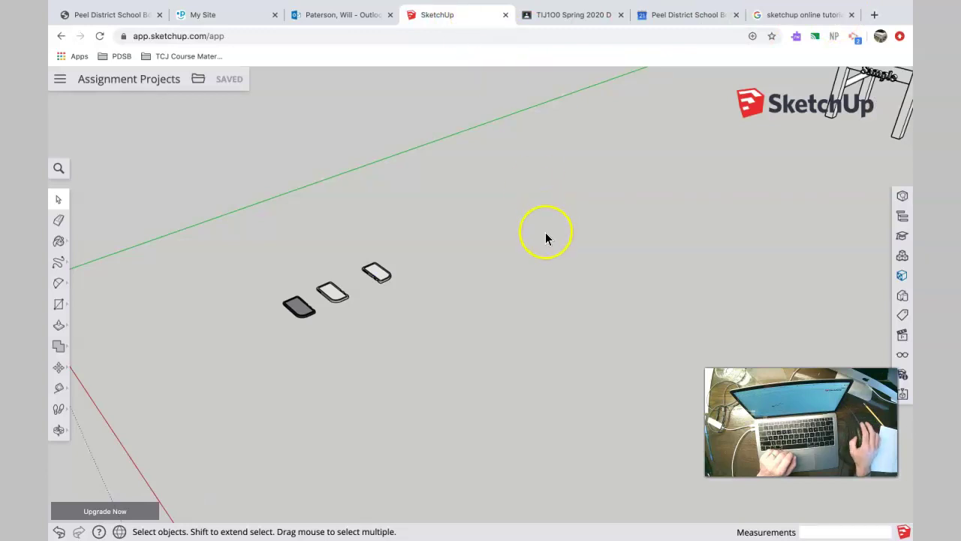
left_click(804, 16)
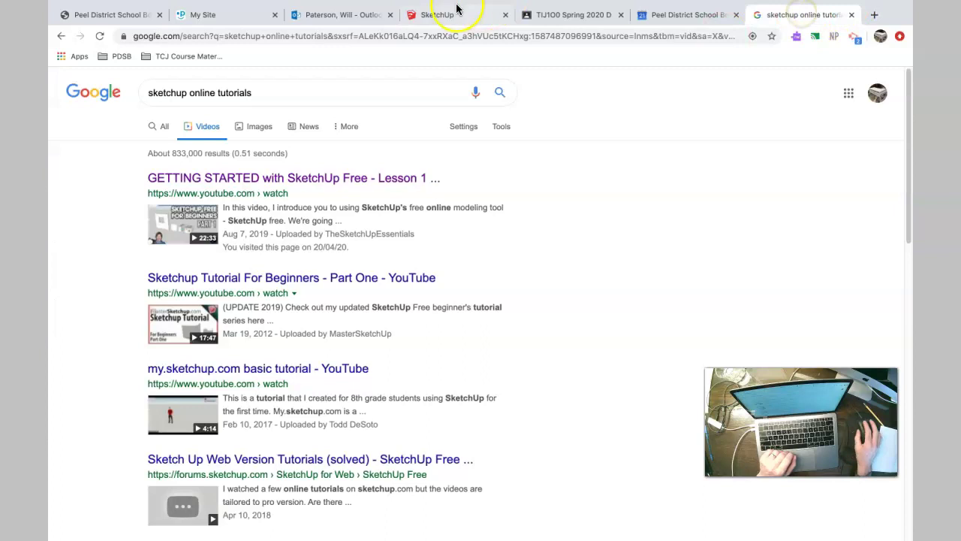
left_click(432, 19)
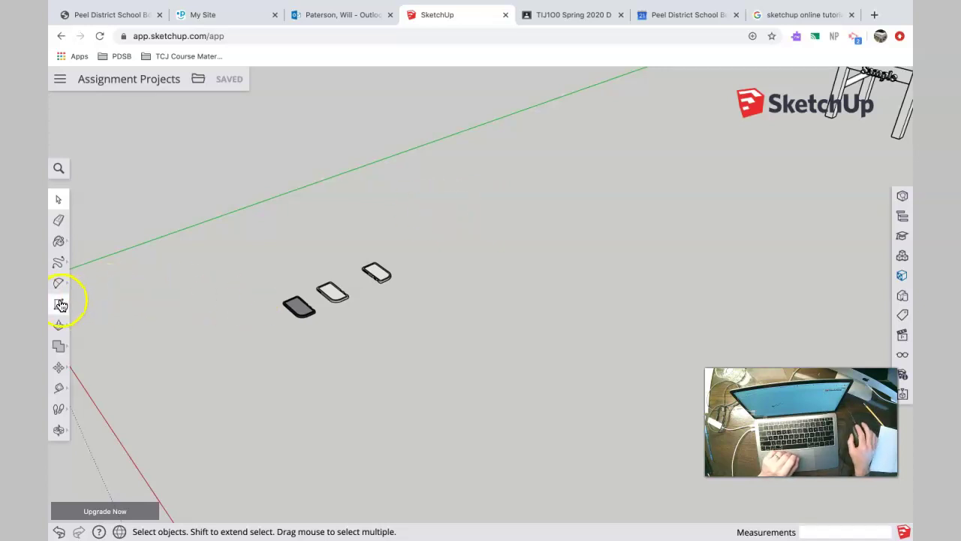
Draw a rectangle about 11 1/4" by 4 13/16" on the ground in the empty space beside the three cases.
scroll(353, 283, "up", 5)
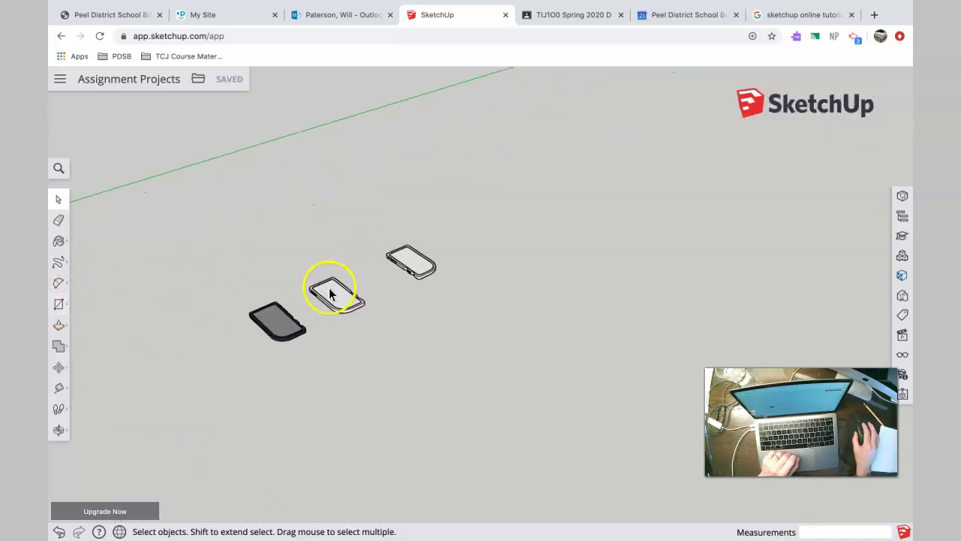
scroll(331, 294, "up", 3)
middle_click_drag(334, 289, 251, 340)
mouse_move(369, 325)
middle_mouse_down()
mouse_move(286, 300)
mouse_move(468, 266)
mouse_move(320, 335)
middle_mouse_up()
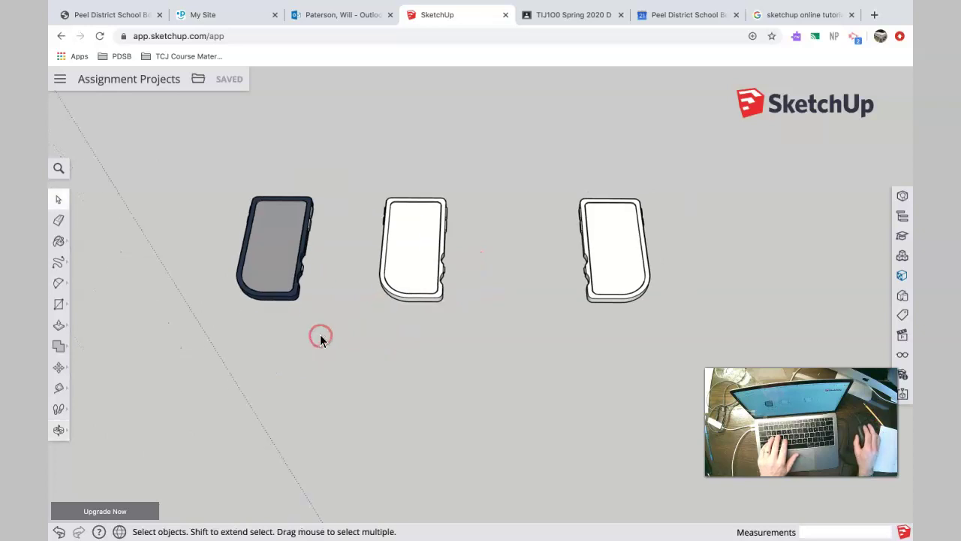
scroll(350, 332, "down", 2)
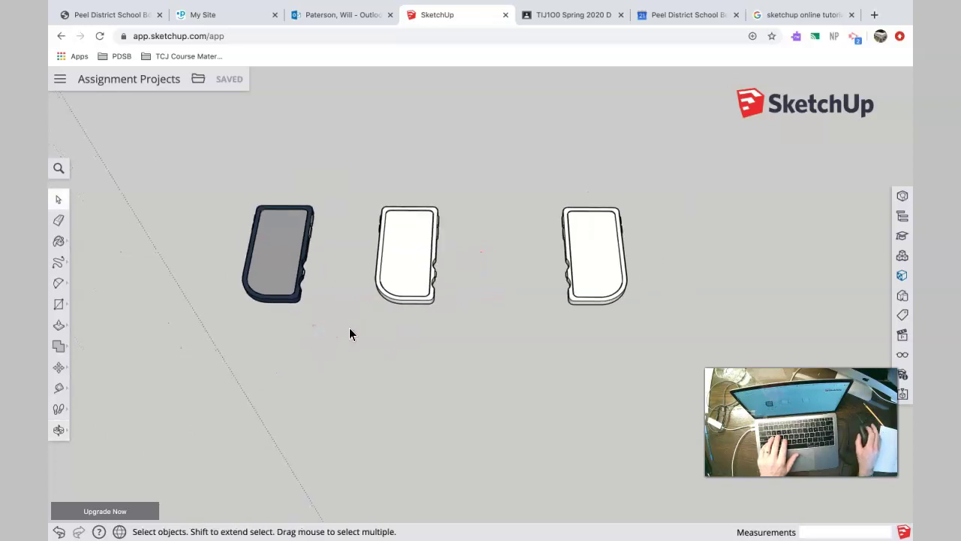
left_click(60, 306)
middle_click_drag(368, 365, 511, 253)
scroll(433, 283, "up", 4)
scroll(433, 283, "down", 5)
scroll(433, 283, "down", 2)
middle_click_drag(489, 197, 408, 253)
left_click_drag(406, 276, 560, 306)
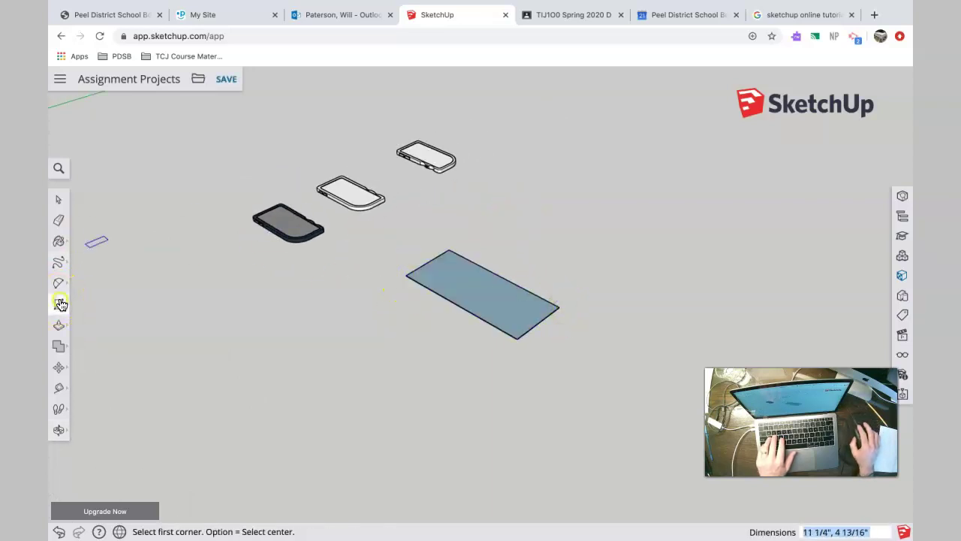
Push/Pull the new rectangle upward into a slab about 3/4" thick.
left_click(58, 324)
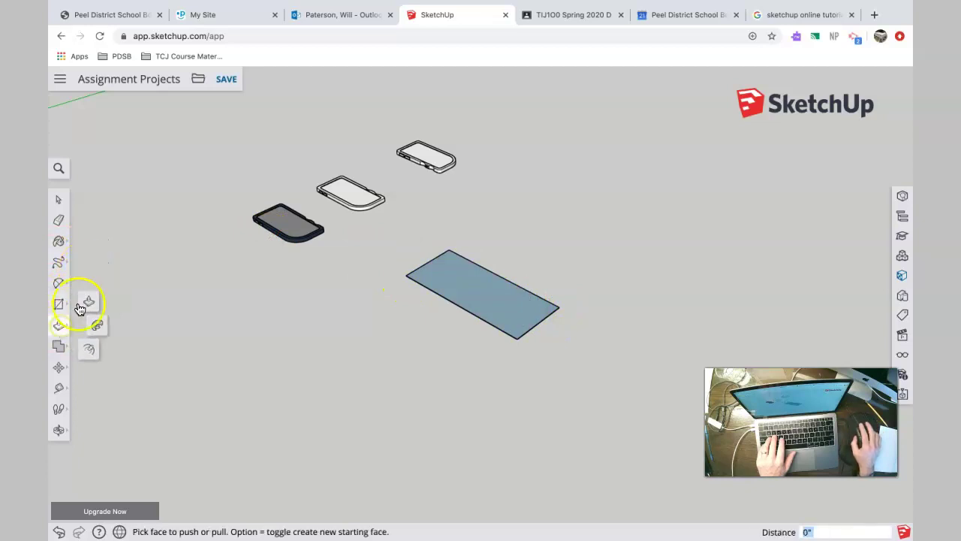
left_click(493, 293)
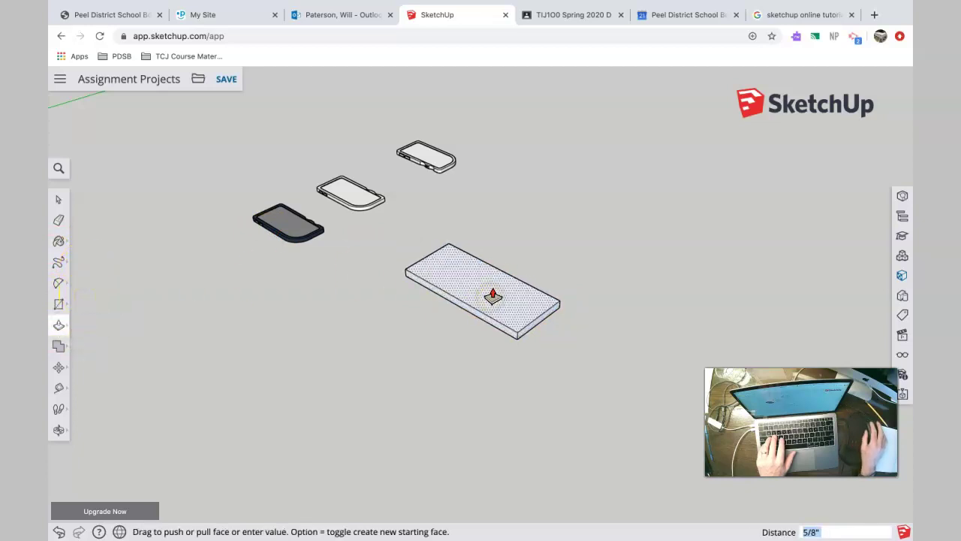
left_click(493, 292)
Draw a 2 Point Arc tangent to both edges across one corner of the slab's top face, with a radius of about 15/16".
middle_click_drag(488, 316, 428, 311)
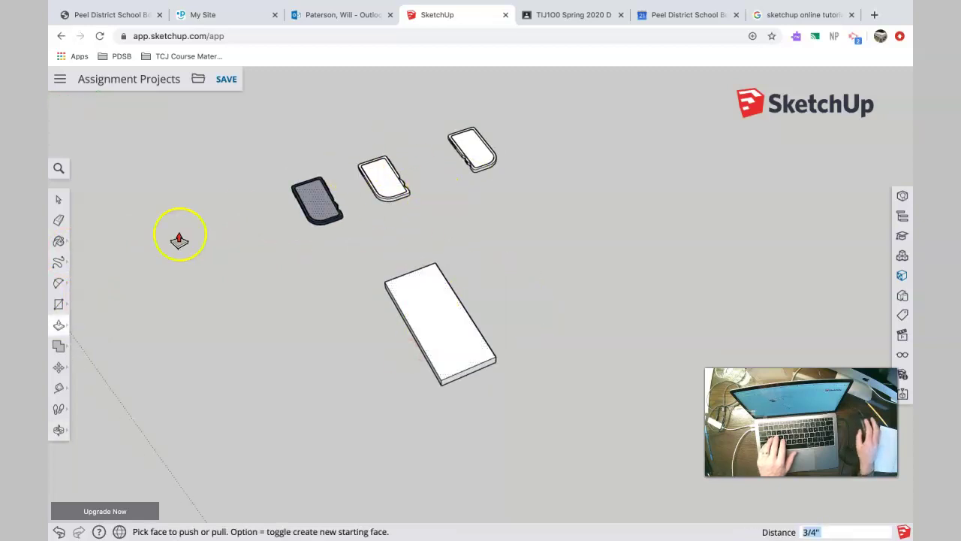
left_click(61, 287)
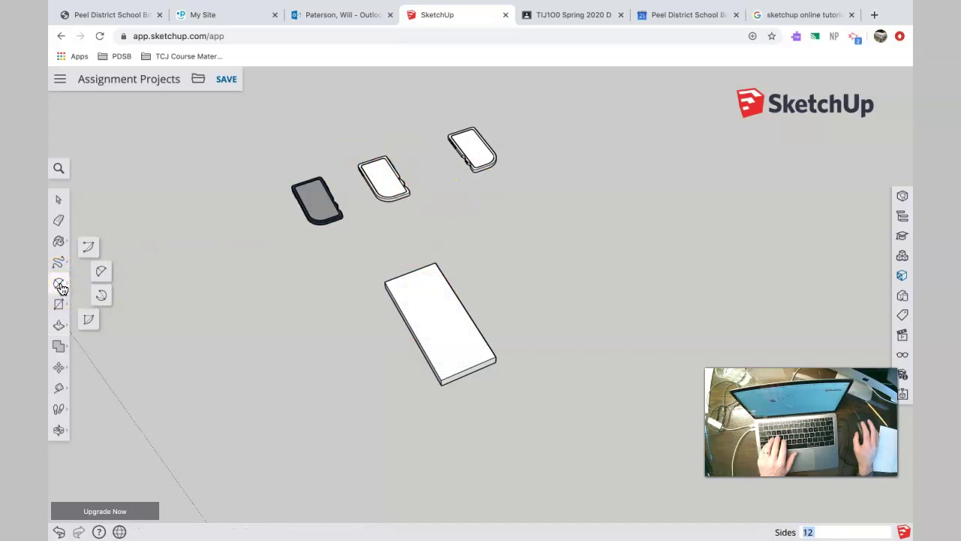
left_click(101, 272)
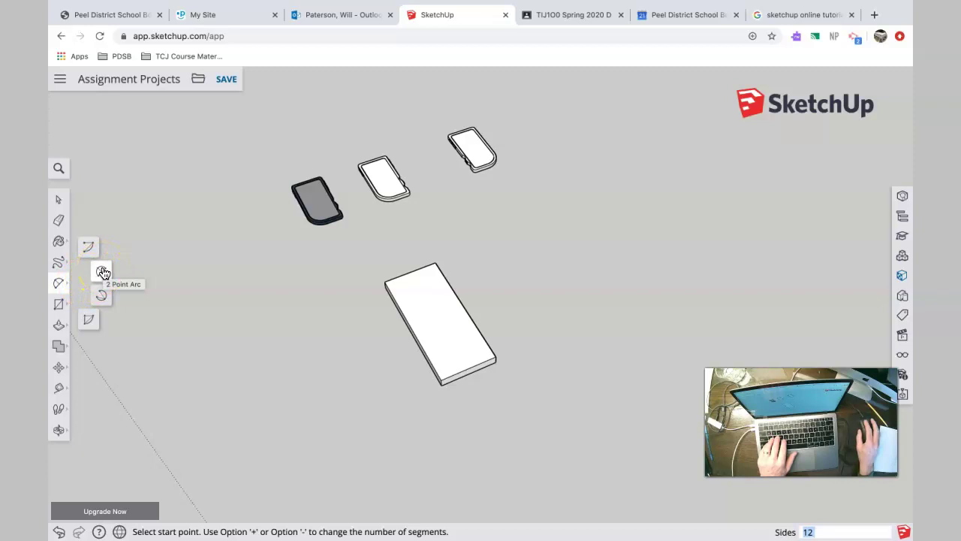
left_click(103, 272)
scroll(397, 284, "down", 2)
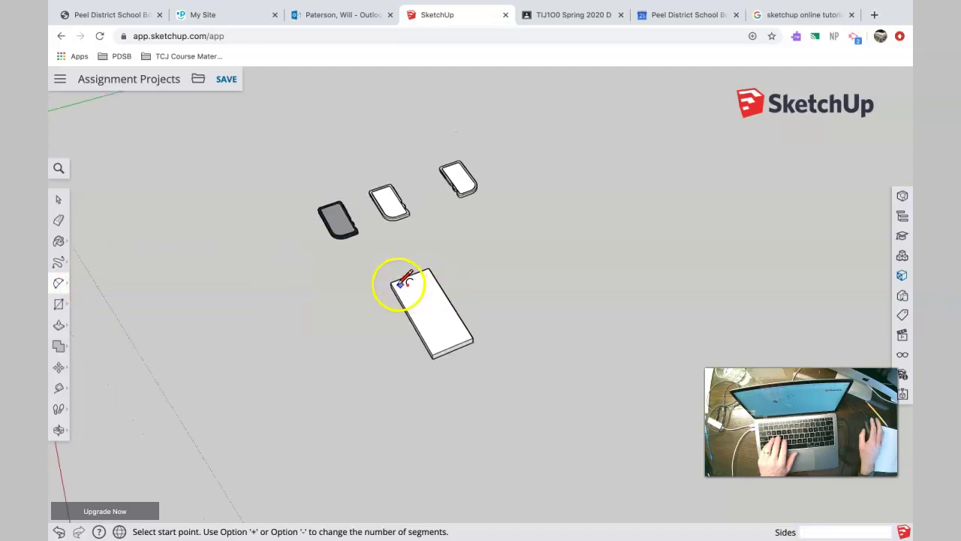
scroll(397, 283, "up", 6)
scroll(397, 283, "up", 3)
mouse_move(427, 285)
middle_mouse_down()
mouse_move(263, 365)
mouse_move(438, 282)
mouse_move(440, 228)
mouse_move(443, 339)
mouse_move(350, 386)
mouse_move(349, 371)
mouse_move(441, 293)
middle_mouse_up()
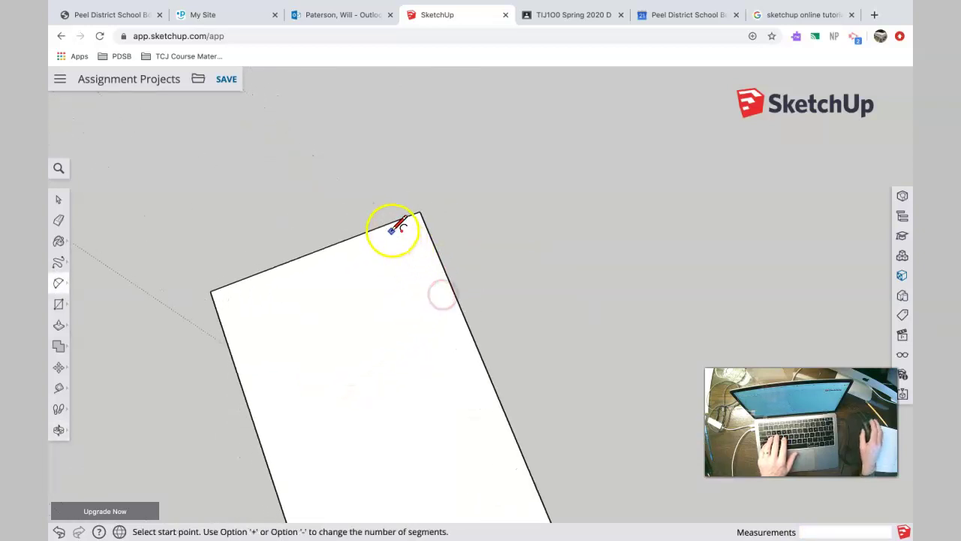
scroll(391, 229, "down", 3)
scroll(392, 229, "up", 3)
scroll(391, 225, "up", 2)
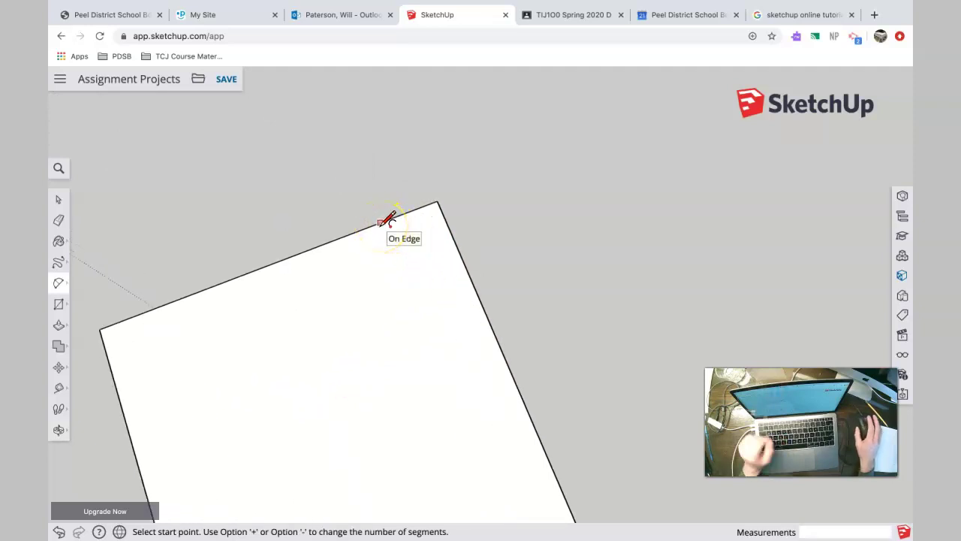
middle_click_drag(385, 220, 407, 194)
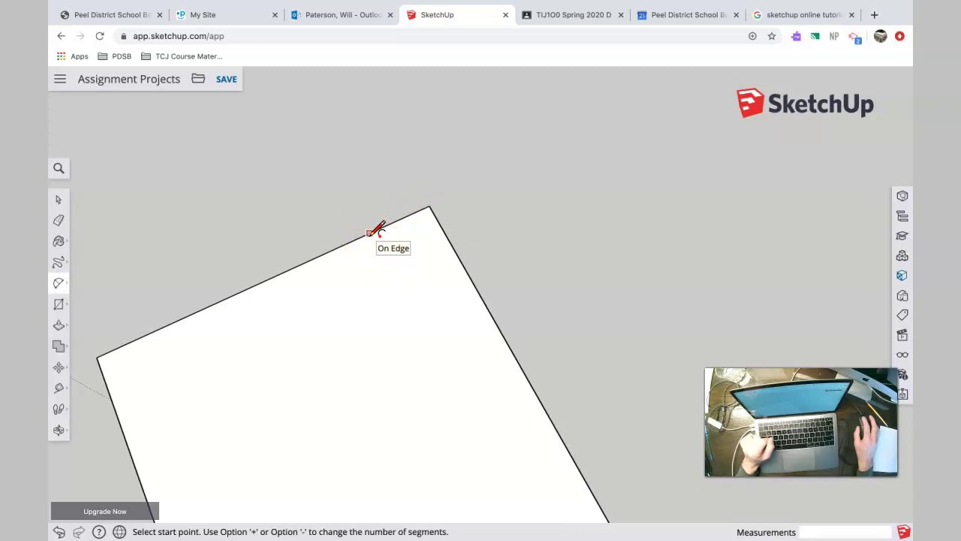
left_click(369, 234)
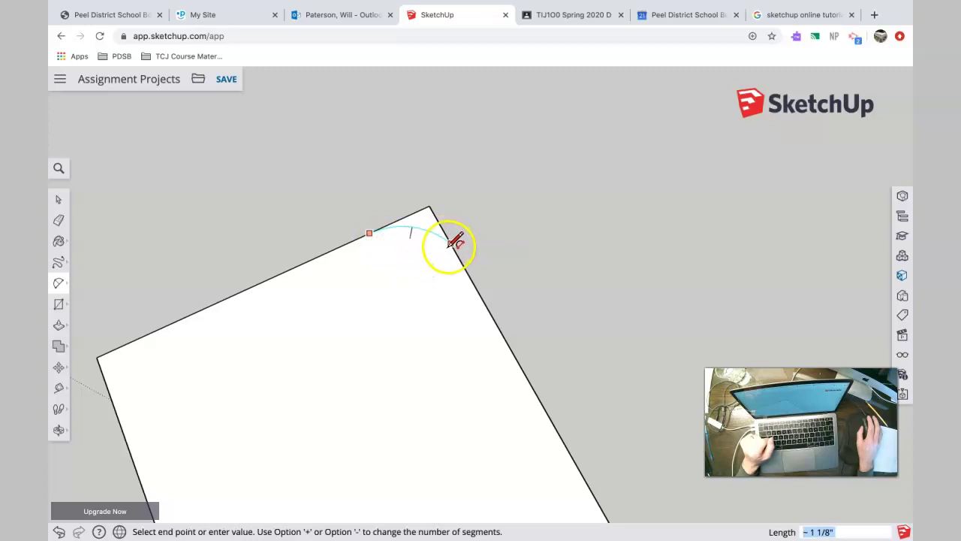
key("o")
left_click_drag(450, 266, 465, 183)
middle_click_drag(465, 183, 468, 185)
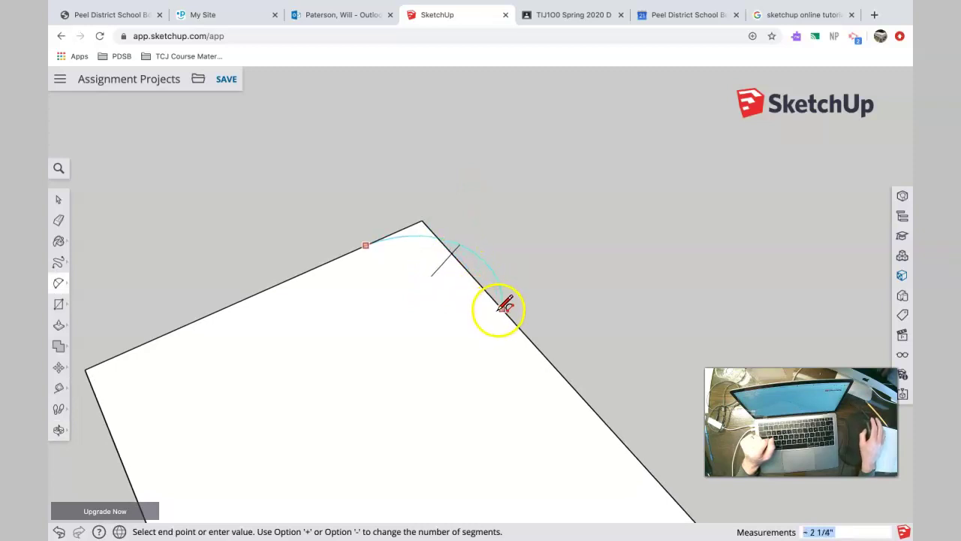
scroll(444, 242, "up", 5)
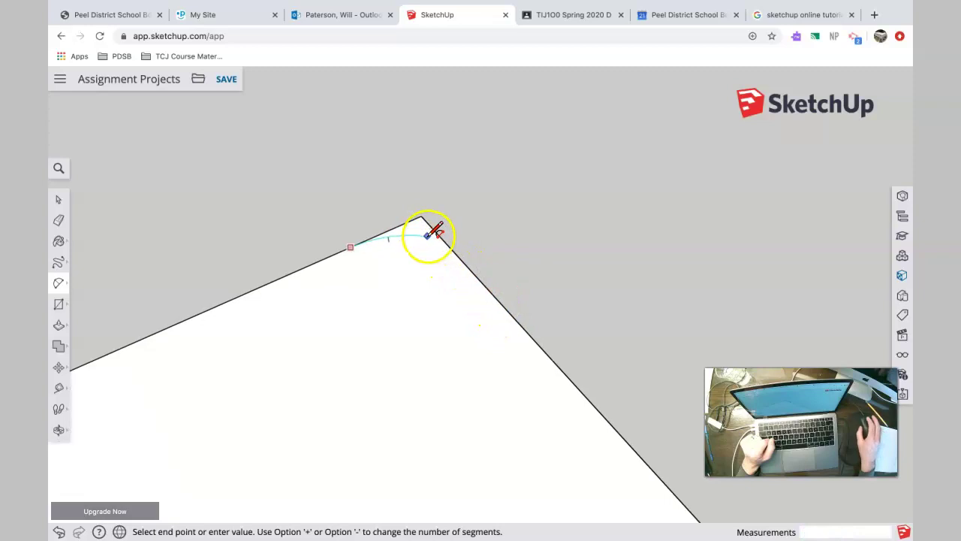
scroll(428, 234, "up", 3)
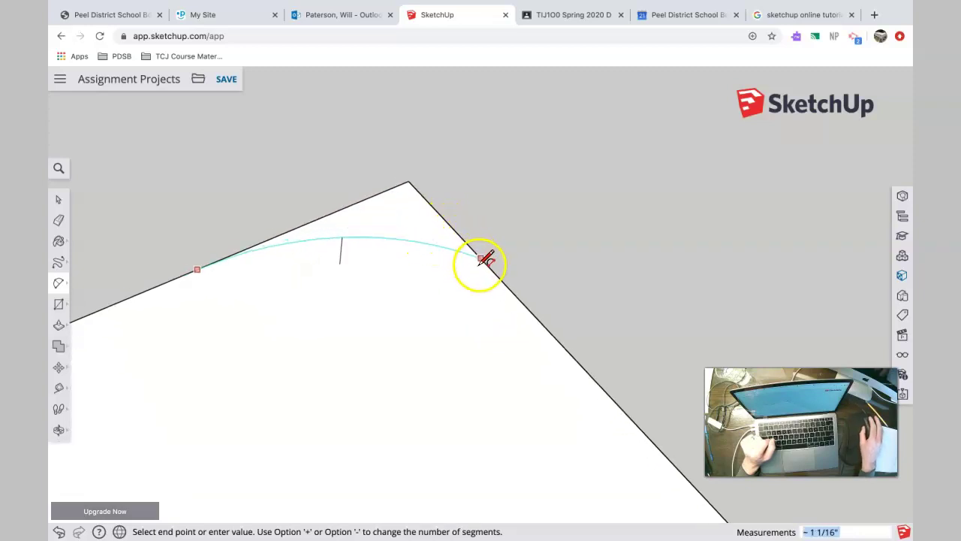
left_click(539, 320)
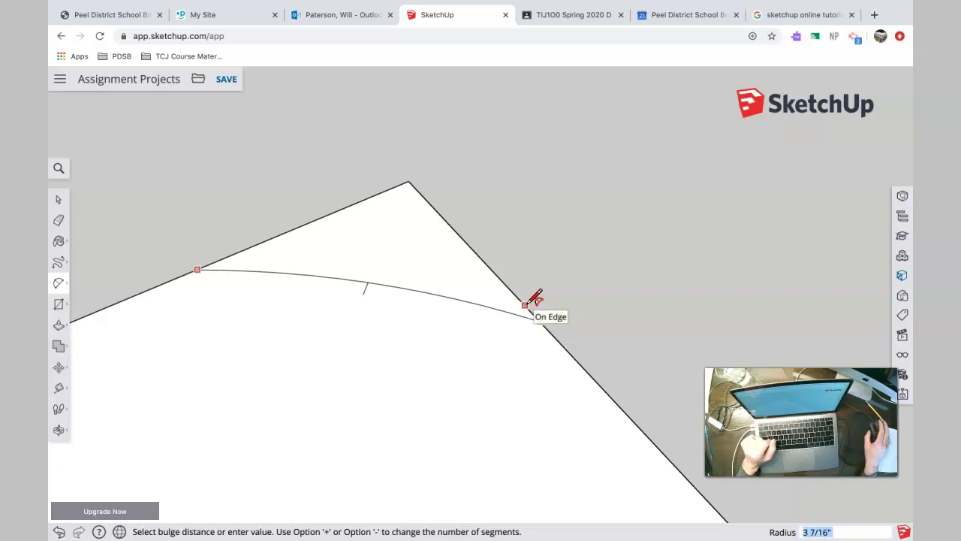
left_click(481, 255)
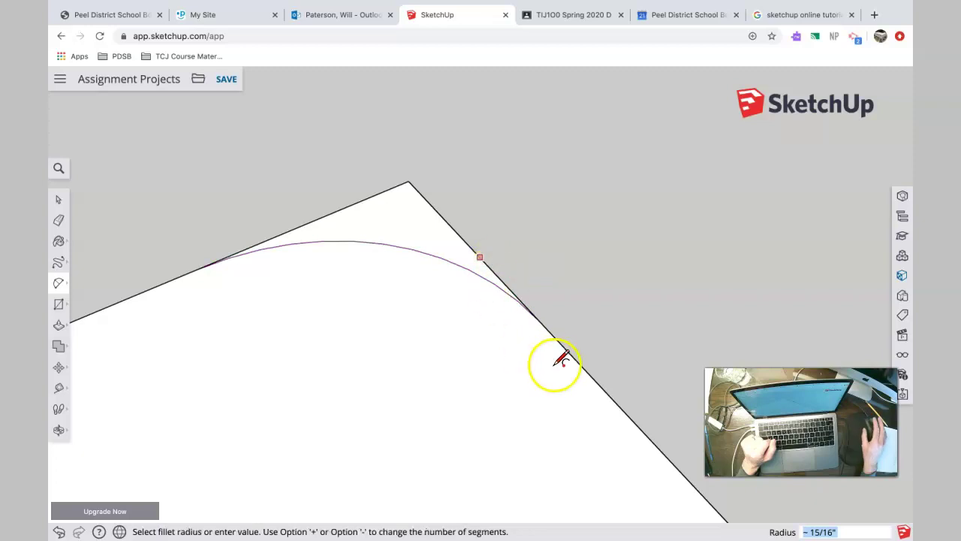
Push/Pull the corner piece outside the arc down 3/4" to cut it away and round the slab's corner.
middle_click_drag(573, 333, 172, 339)
scroll(301, 326, "up", 2)
scroll(300, 325, "down", 4)
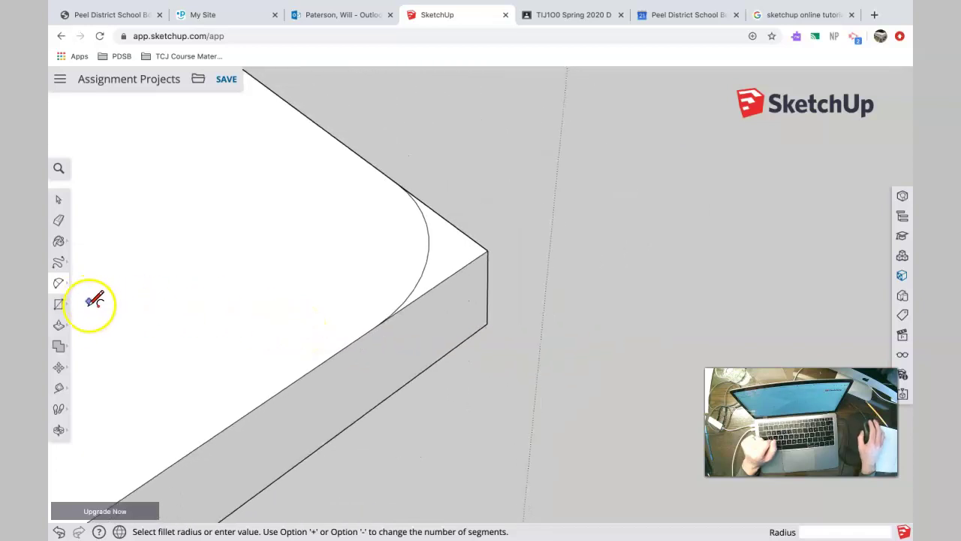
left_click(60, 324)
left_click(90, 302)
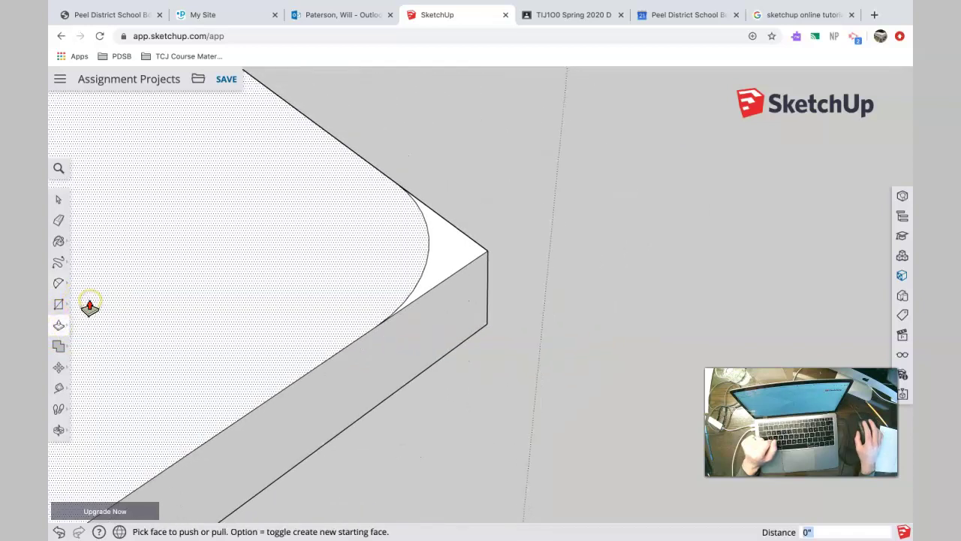
left_click_drag(458, 261, 466, 343)
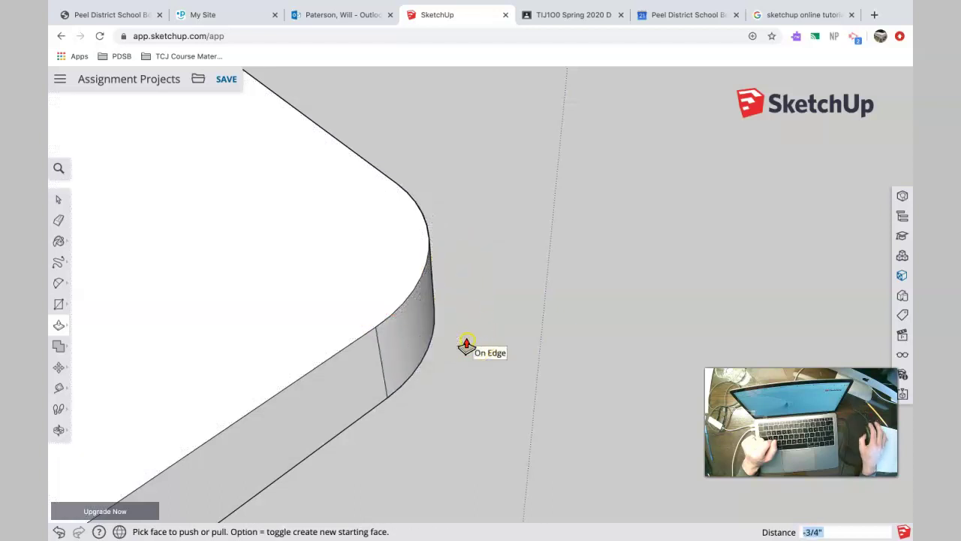
Soften the two vertical seam edges where the rounded corner meets the slab's flat sides with the Eraser.
middle_click_drag(484, 323, 210, 309)
middle_click_drag(406, 280, 406, 204)
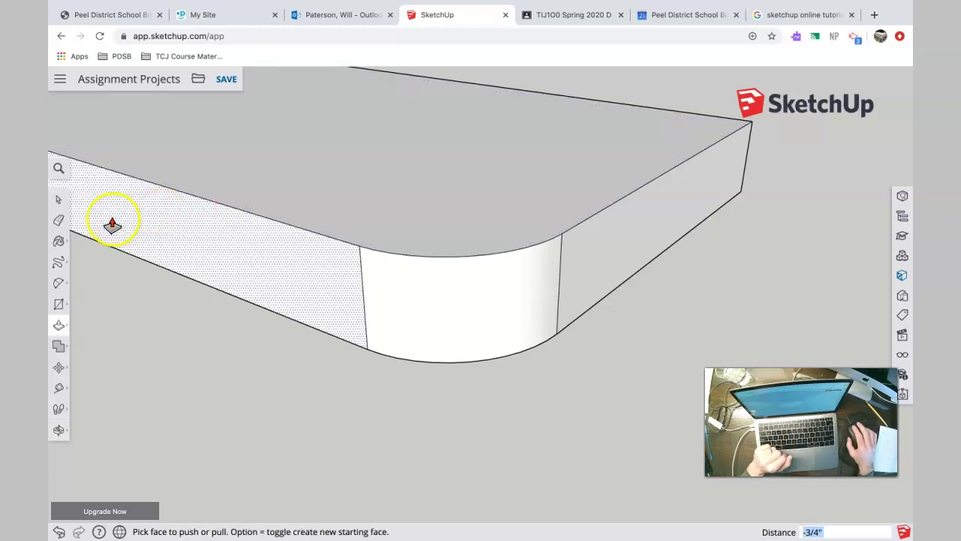
left_click(59, 222)
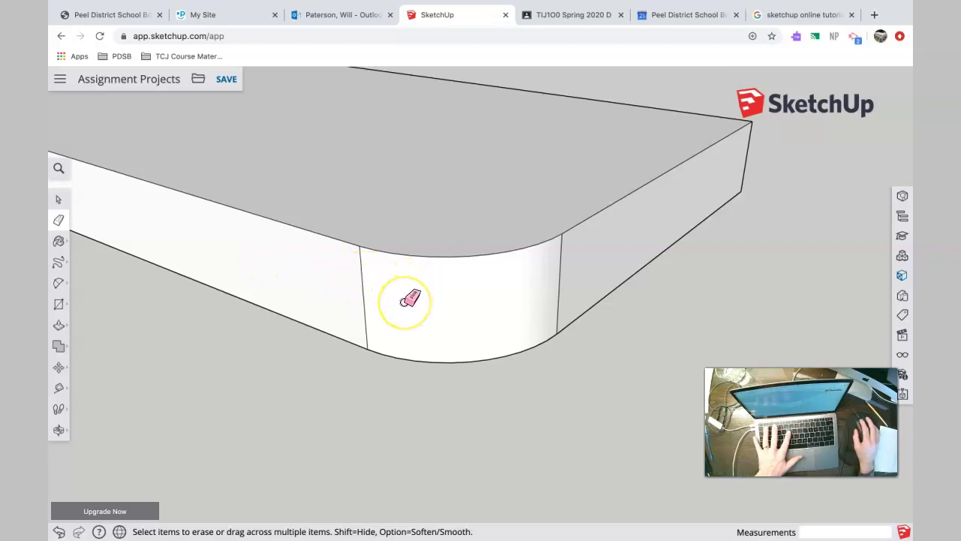
left_click(364, 302)
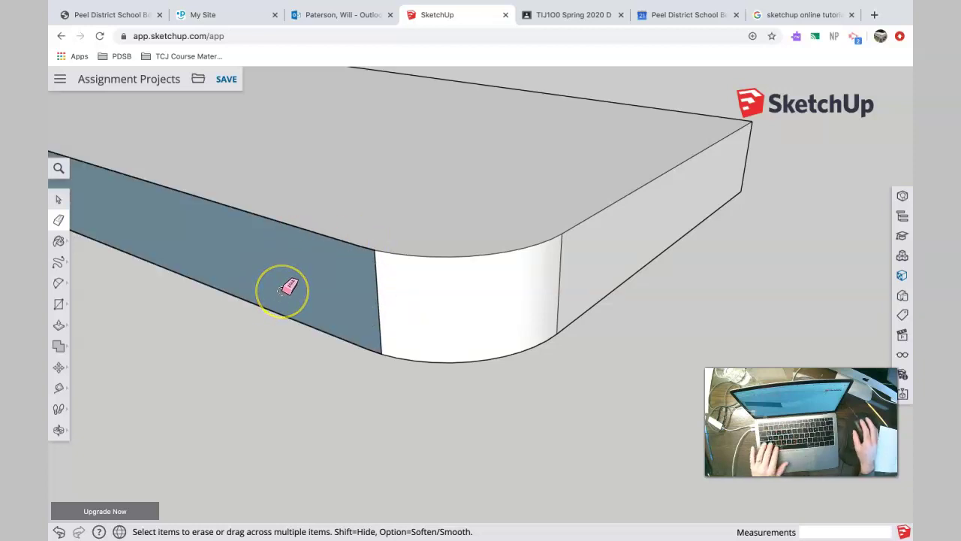
key("super+z")
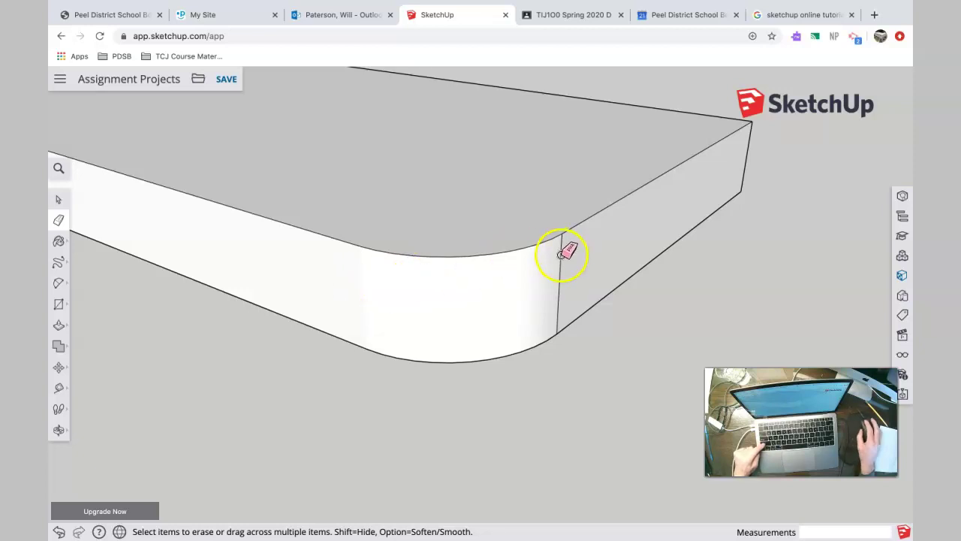
middle_click_drag(445, 277, 684, 328)
scroll(429, 297, "up", 4)
scroll(428, 296, "down", 6)
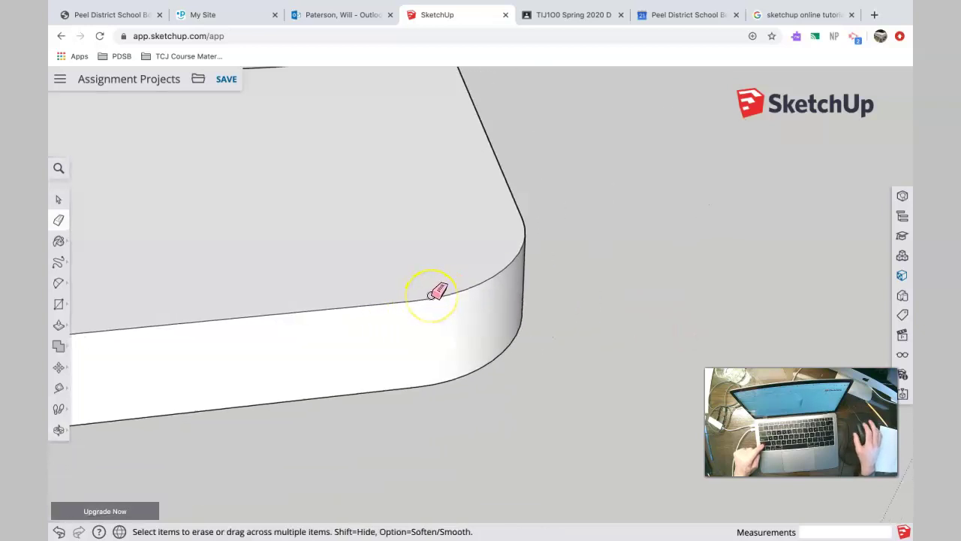
Place a Tape Measure guide line 3/4" in from the short edge at the slab's unrounded end.
mouse_move(393, 294)
middle_mouse_down()
mouse_move(729, 323)
mouse_move(660, 321)
middle_mouse_up()
mouse_move(432, 202)
middle_mouse_down()
mouse_move(407, 322)
mouse_move(328, 182)
mouse_move(278, 169)
middle_mouse_up()
mouse_move(347, 208)
middle_mouse_down()
mouse_move(573, 203)
mouse_move(356, 258)
mouse_move(493, 193)
mouse_move(571, 281)
mouse_move(466, 203)
mouse_move(663, 208)
mouse_move(620, 305)
mouse_move(594, 337)
mouse_move(586, 412)
mouse_move(598, 403)
mouse_move(564, 178)
mouse_move(338, 328)
mouse_move(321, 322)
middle_mouse_up()
key("e")
mouse_move(527, 310)
middle_mouse_down()
mouse_move(296, 368)
mouse_move(495, 322)
mouse_move(540, 410)
mouse_move(484, 429)
mouse_move(491, 352)
mouse_move(607, 292)
mouse_move(515, 346)
middle_mouse_up()
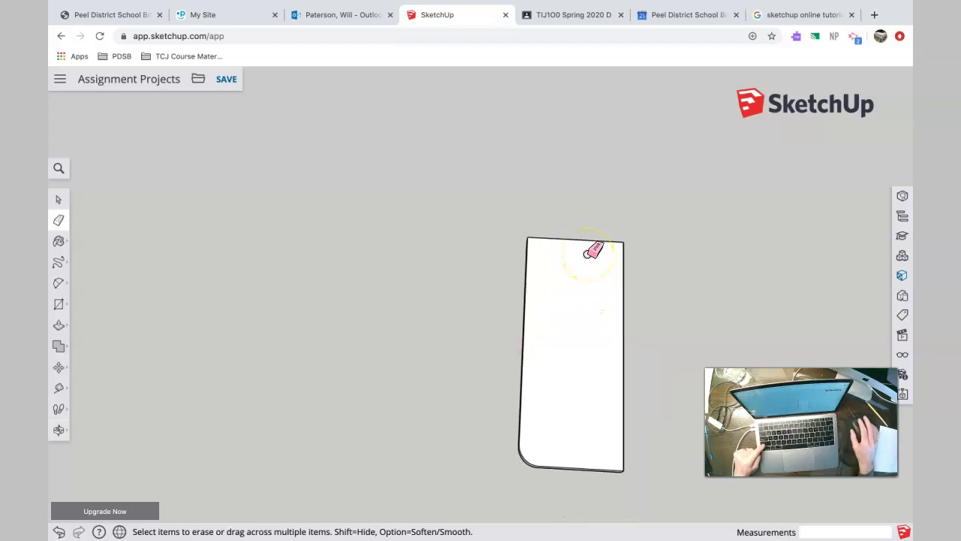
scroll(596, 255, "up", 5)
middle_click_drag(635, 259, 536, 263)
scroll(515, 243, "up", 2)
scroll(515, 242, "down", 1)
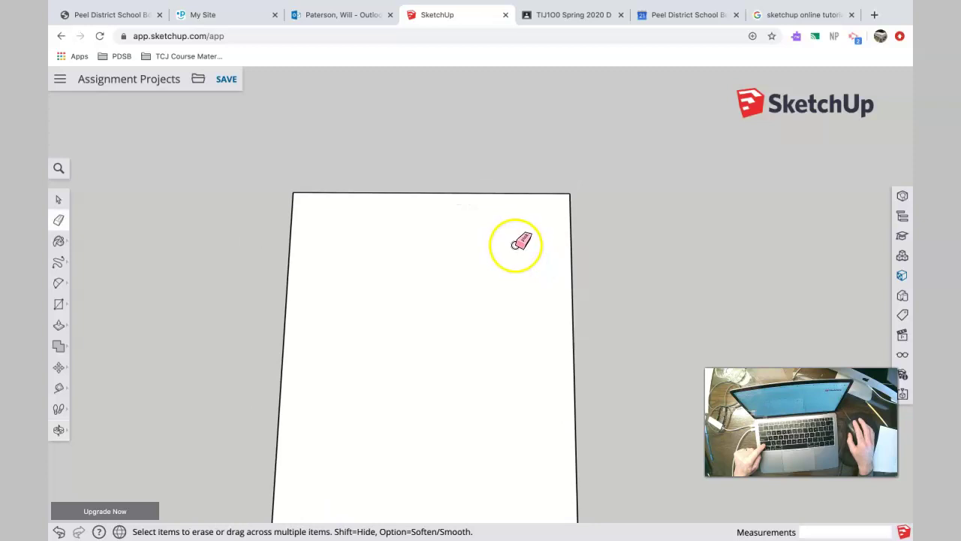
left_click(60, 390)
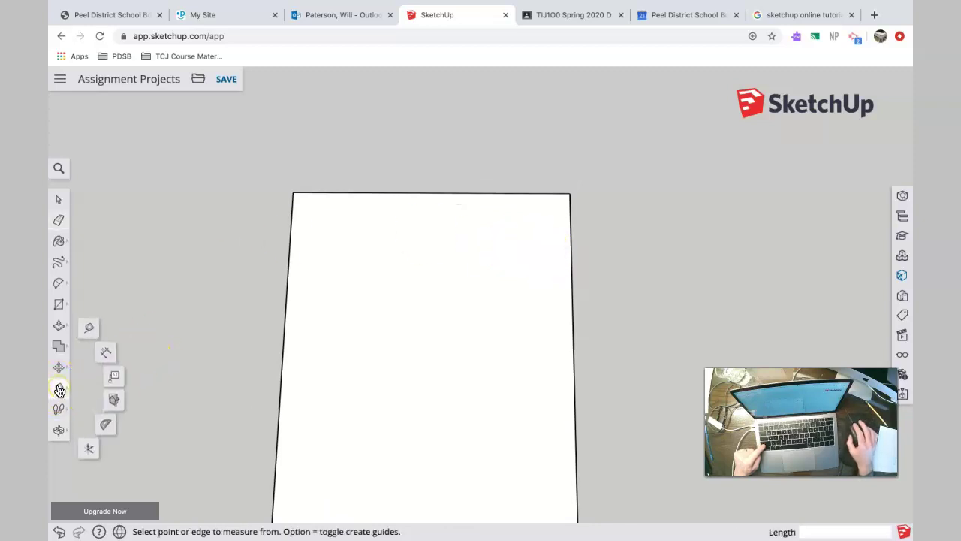
left_click(90, 331)
left_click(407, 193)
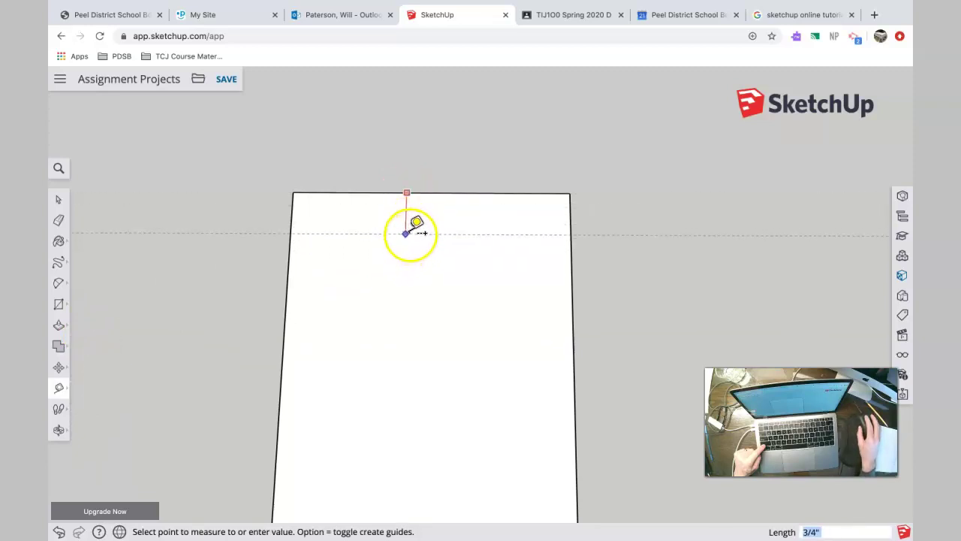
left_click(406, 233)
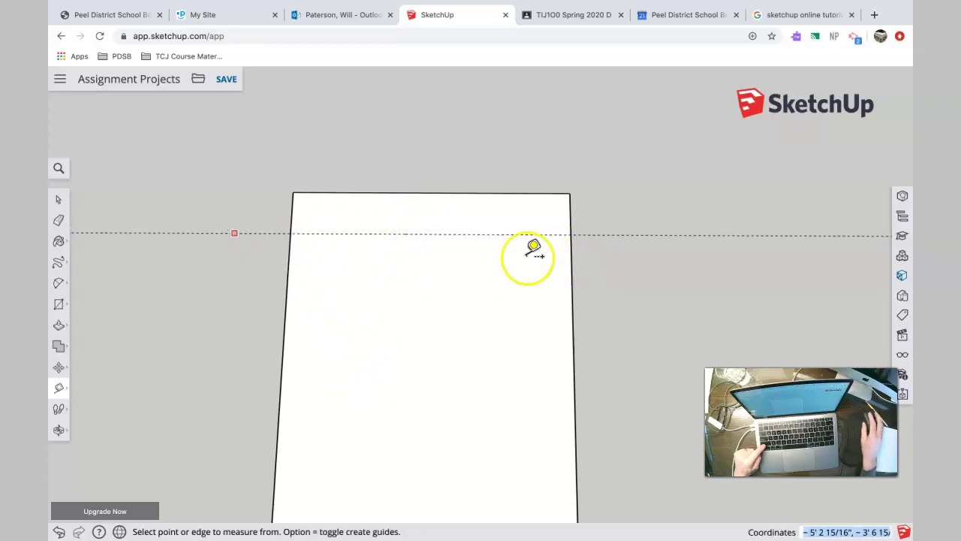
left_click(62, 203)
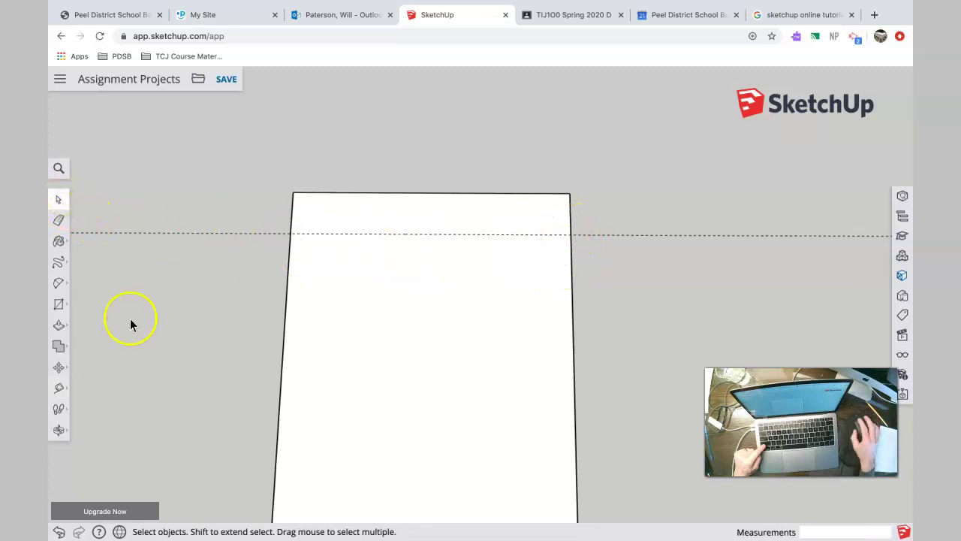
Draw a tangent 2 Point Arc of 3/4" radius across one corner, from the guide's crossing with the long edge to the short edge.
left_click(59, 283)
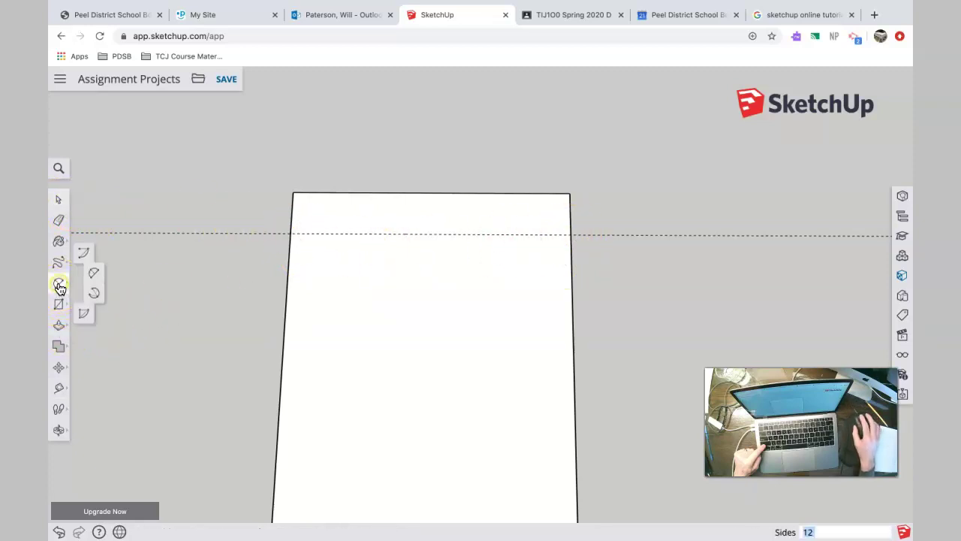
left_click(99, 272)
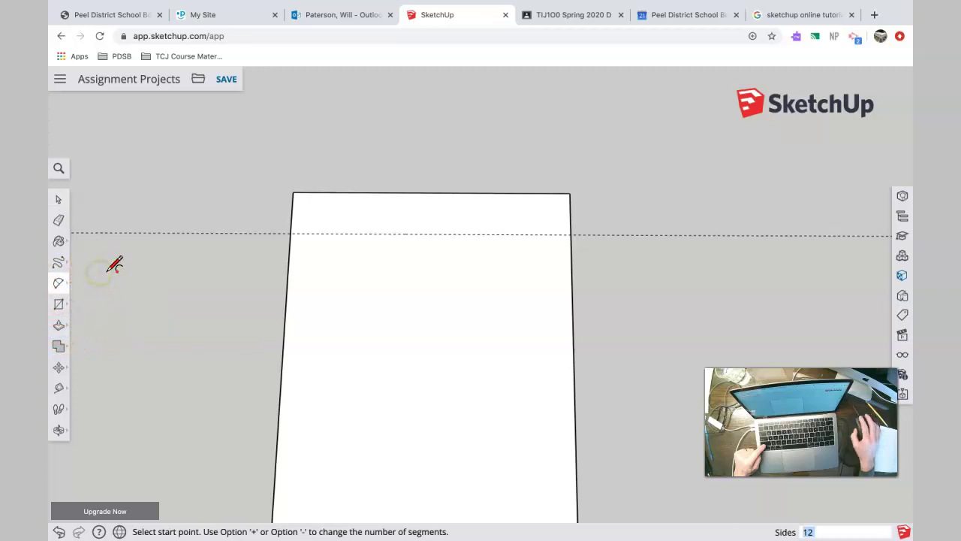
left_click(290, 232)
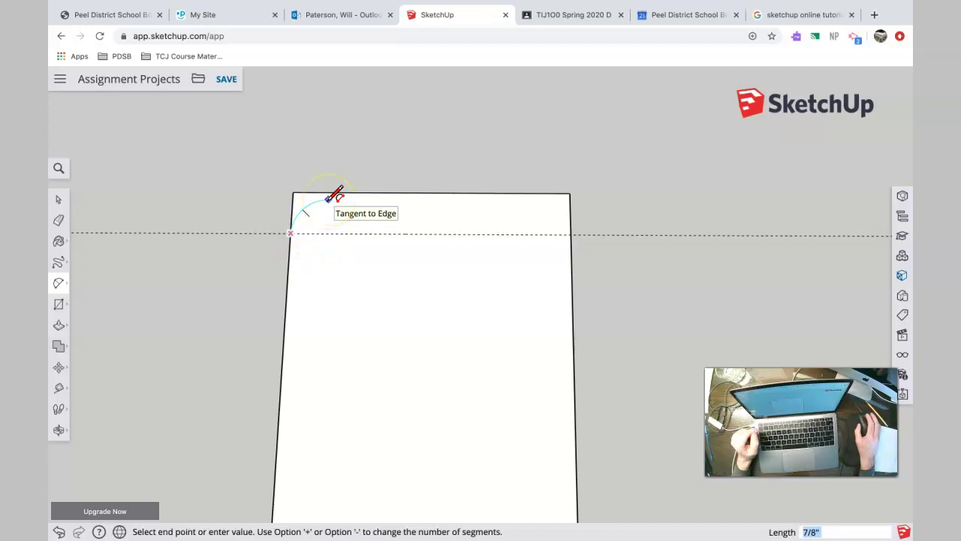
scroll(335, 193, "down", 2)
scroll(335, 194, "up", 5)
scroll(335, 194, "up", 2)
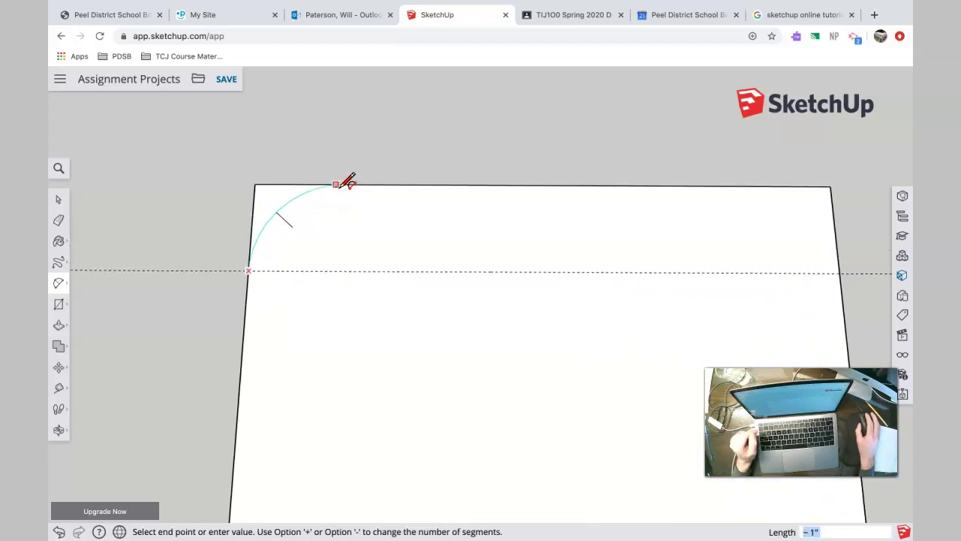
mouse_move(339, 185)
left_mouse_down()
mouse_move(323, 182)
mouse_move(344, 185)
left_mouse_up()
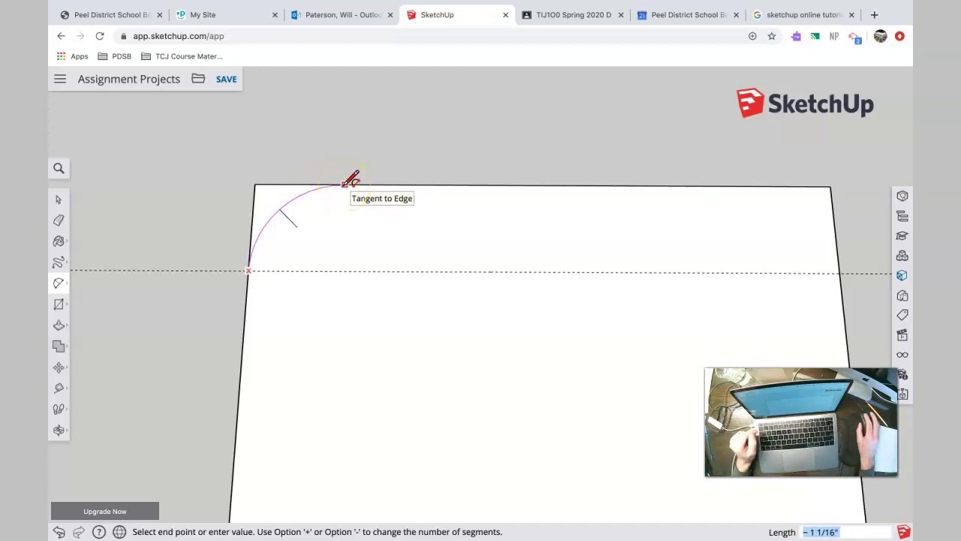
left_click(344, 184)
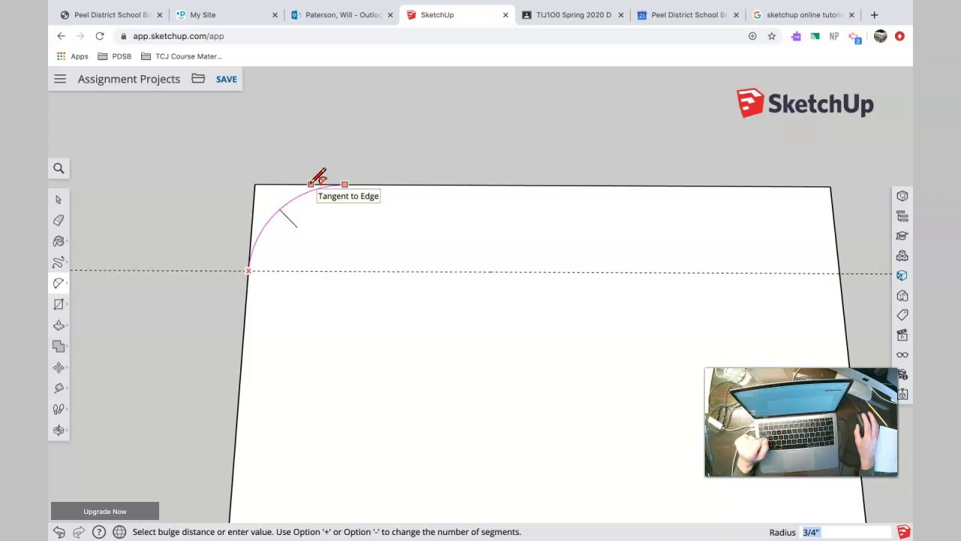
left_click(319, 179)
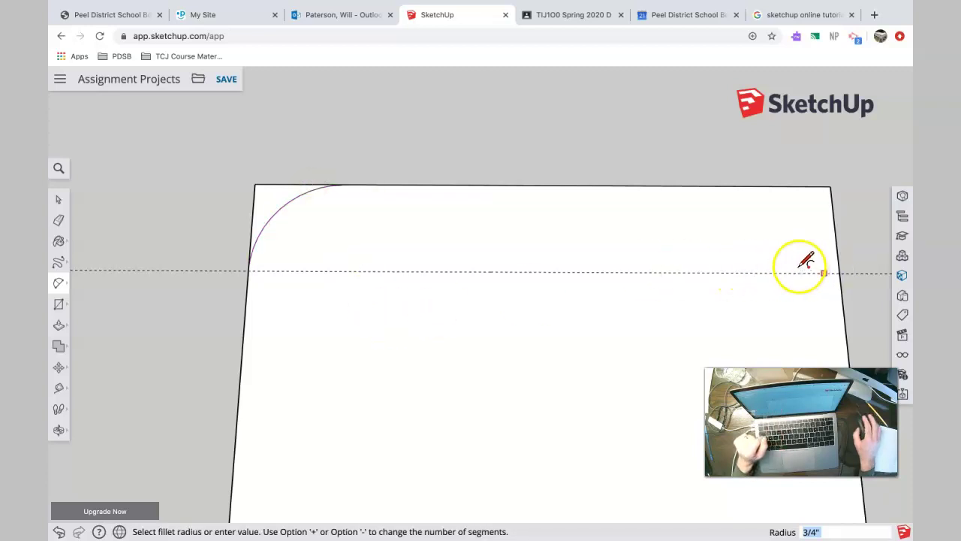
Draw a tangent 2 Point Arc of 3/4" radius across the other corner, from the guide's crossing with the long edge to the short edge.
left_click(840, 272)
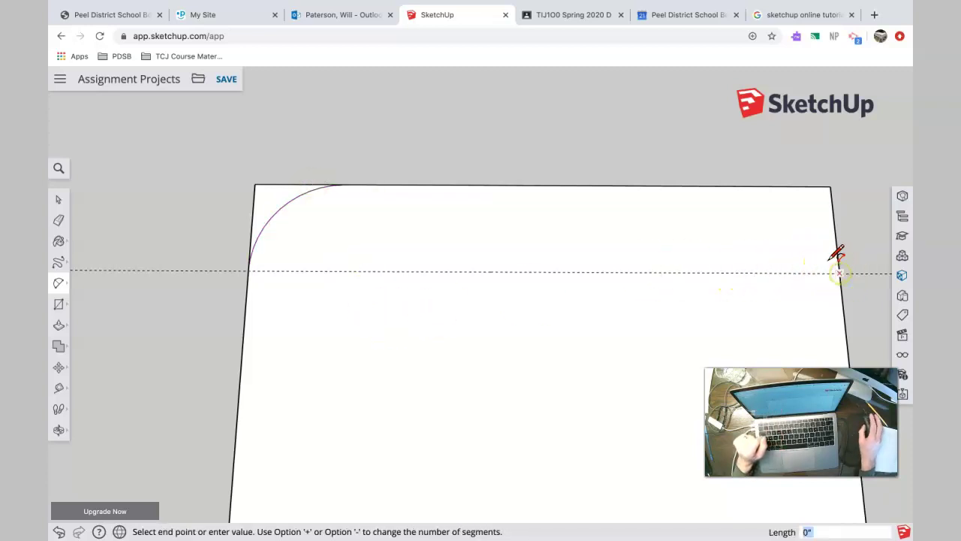
left_click(741, 185)
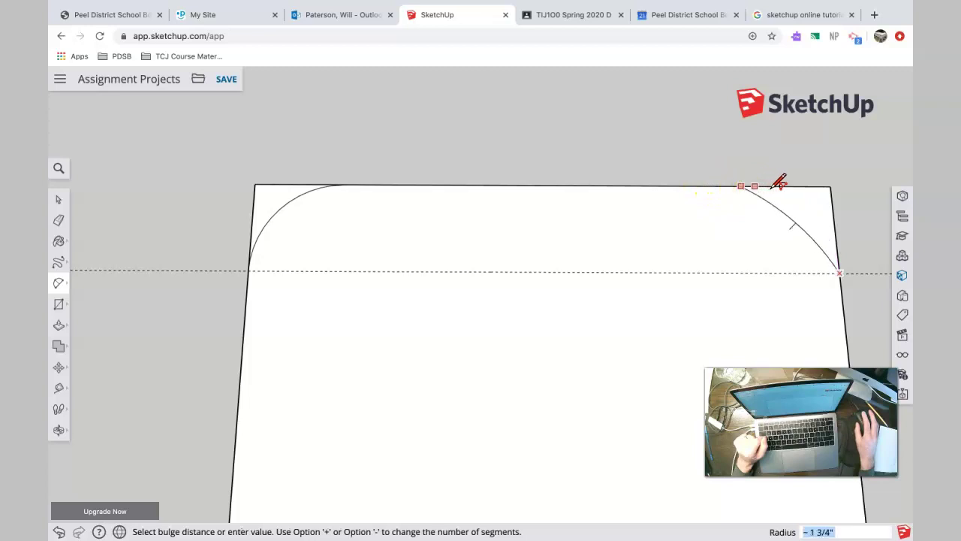
left_click(780, 182)
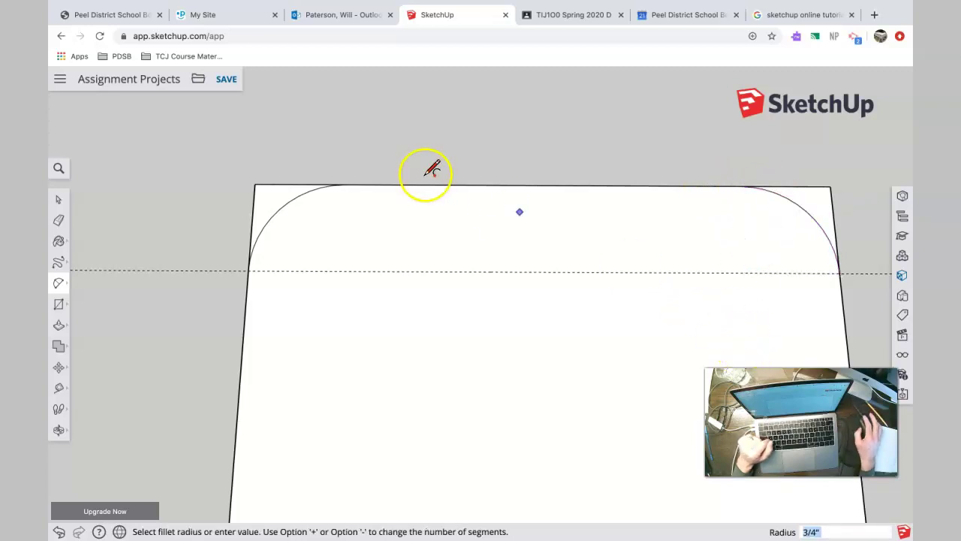
Push/Pull the two corner pieces outside the arcs down 3/4" to cut them away and round both corners.
left_click(60, 325)
middle_click_drag(612, 266, 138, 313)
middle_click_drag(490, 319, 378, 251)
scroll(382, 257, "down", 5)
middle_click_drag(377, 295, 307, 152)
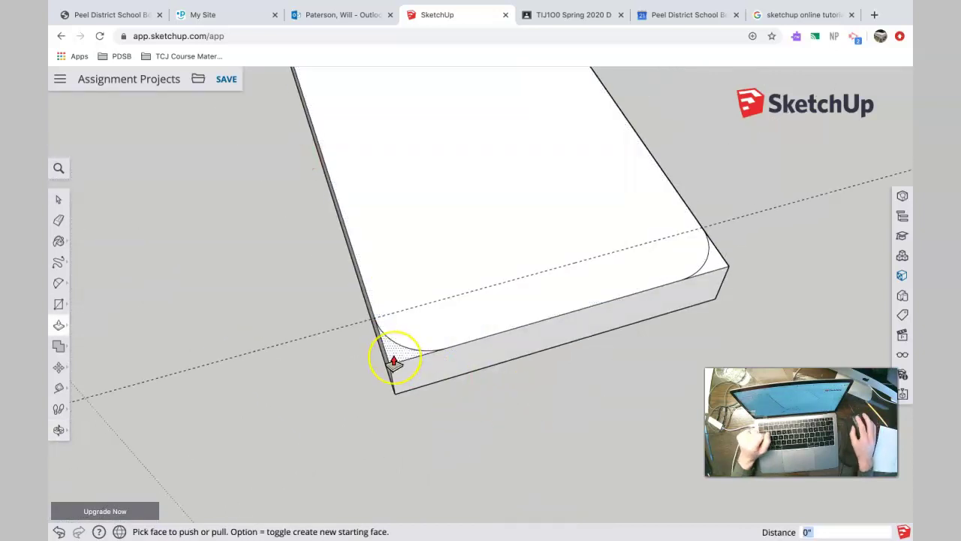
left_click_drag(394, 361, 409, 398)
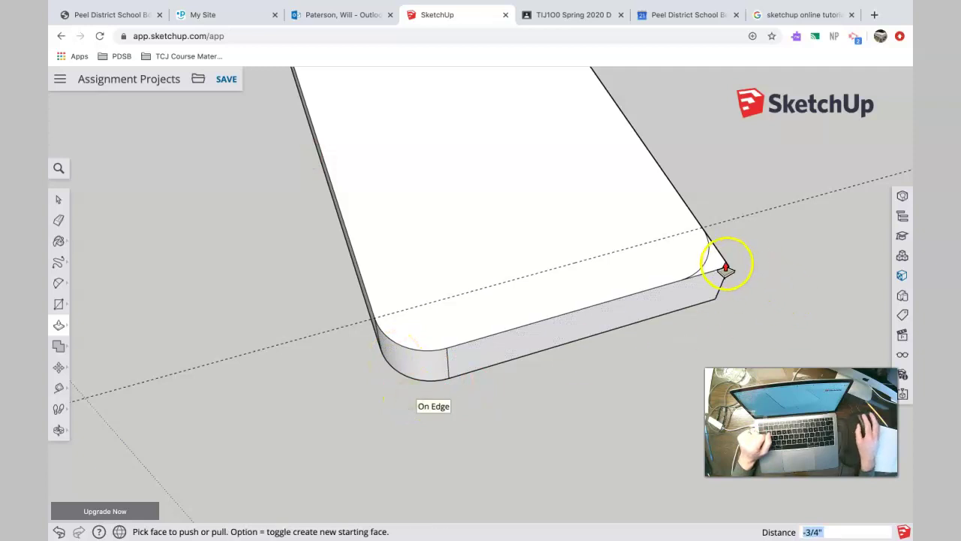
left_click_drag(721, 263, 704, 307)
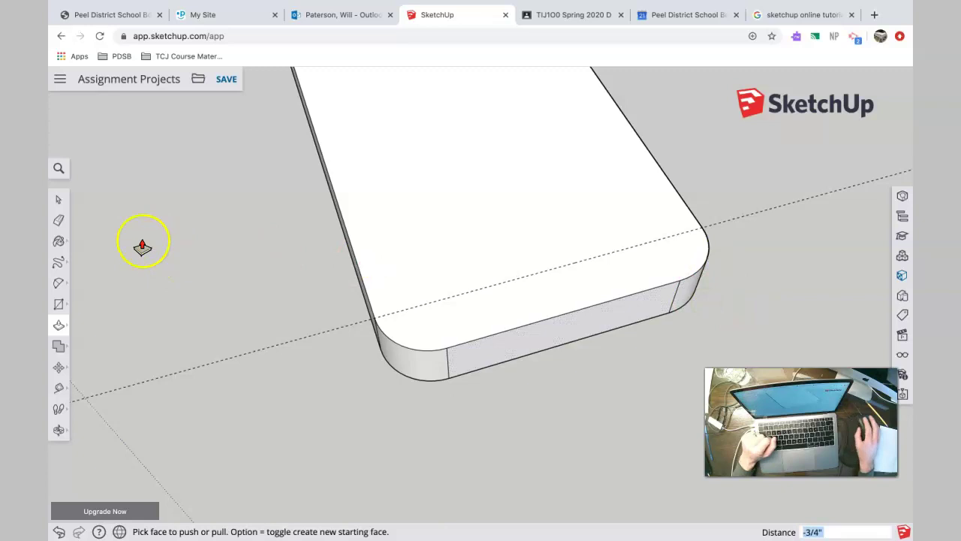
Soften the vertical seam edges at both newly rounded corners with the Eraser.
left_click(59, 220)
middle_click_drag(530, 407, 560, 313)
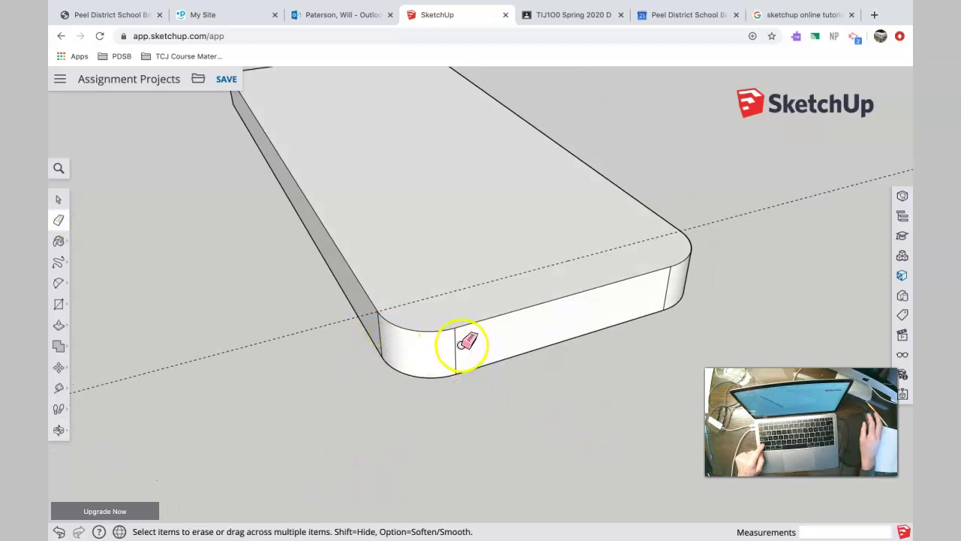
left_click(456, 345)
left_click(380, 333)
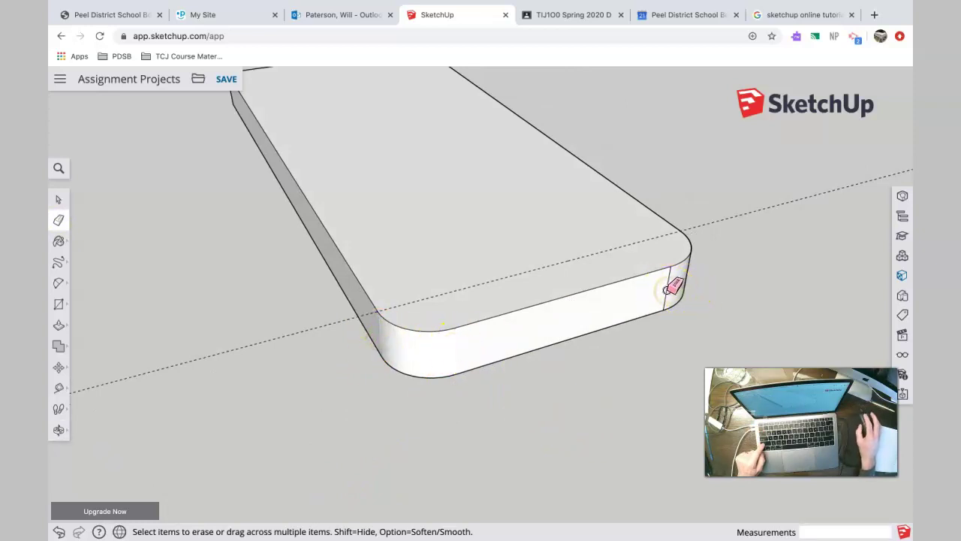
middle_click_drag(583, 296, 392, 253)
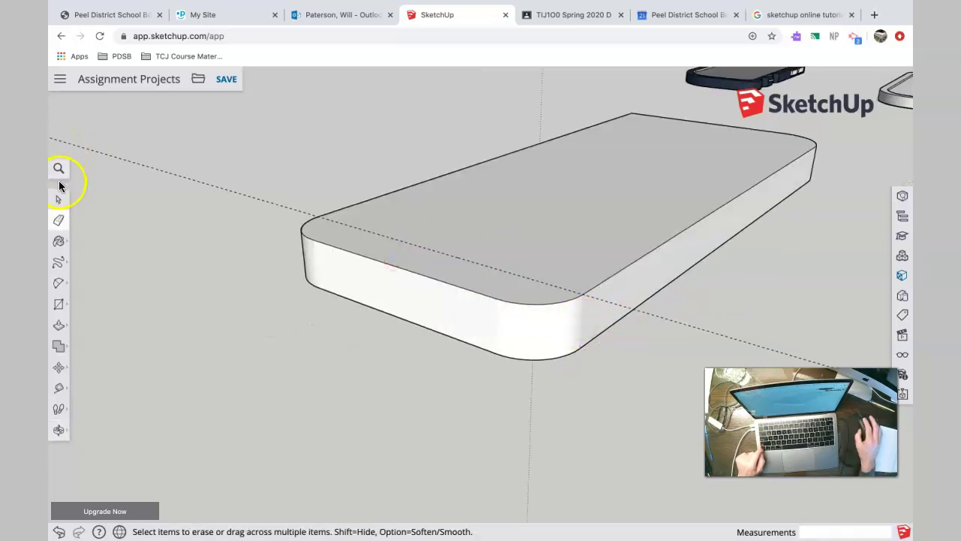
left_click(60, 198)
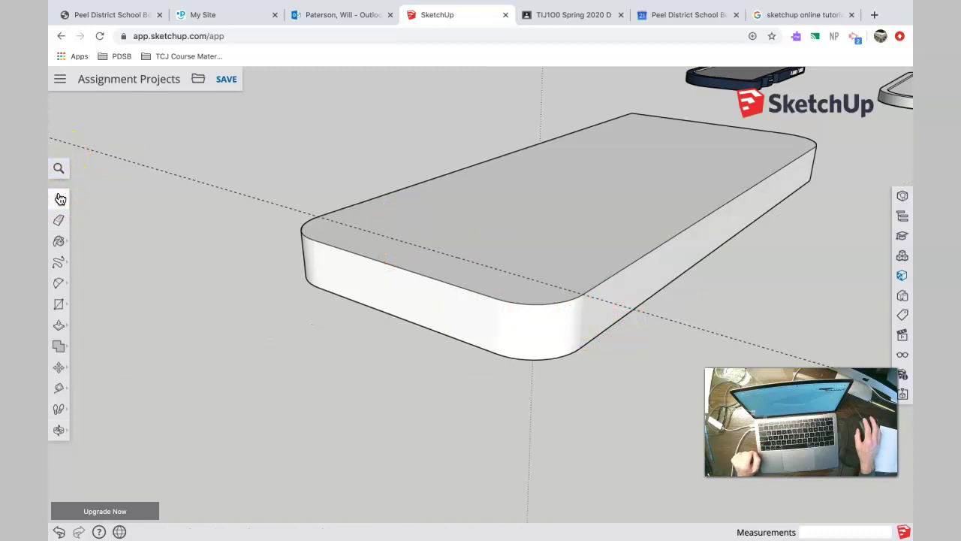
left_click(203, 237)
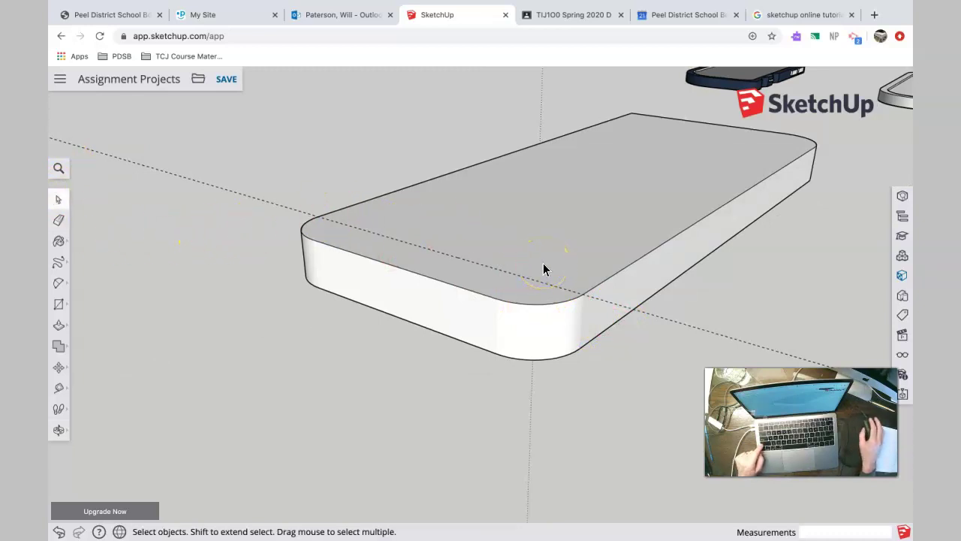
Offset the slab's top face outline inward by 0.5" to form a border.
scroll(543, 263, "up", 3)
scroll(572, 258, "down", 5)
mouse_move(572, 258)
middle_mouse_down()
mouse_move(343, 279)
mouse_move(408, 268)
mouse_move(419, 300)
mouse_move(299, 323)
mouse_move(397, 285)
mouse_move(388, 274)
middle_mouse_up()
scroll(388, 272, "up", 3)
scroll(388, 273, "down", 4)
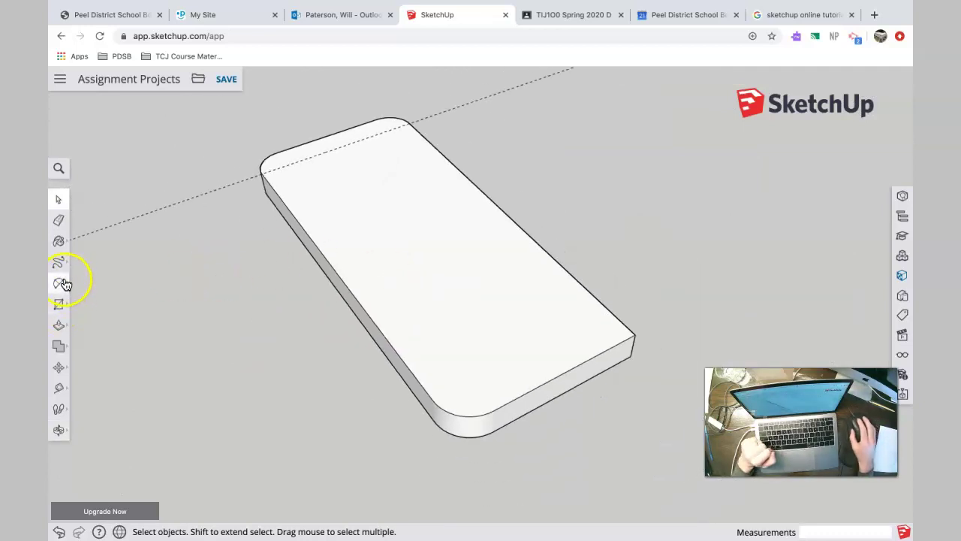
left_click(59, 328)
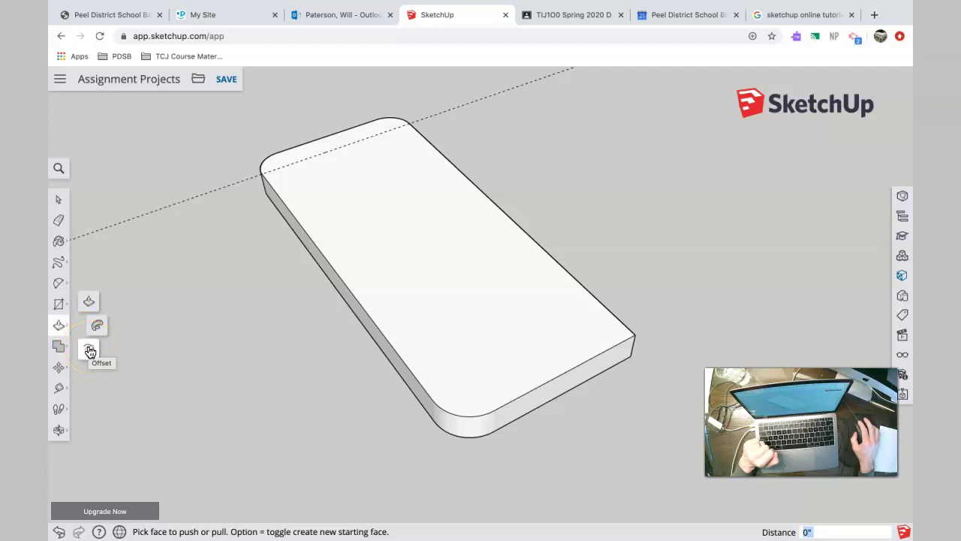
left_click(89, 350)
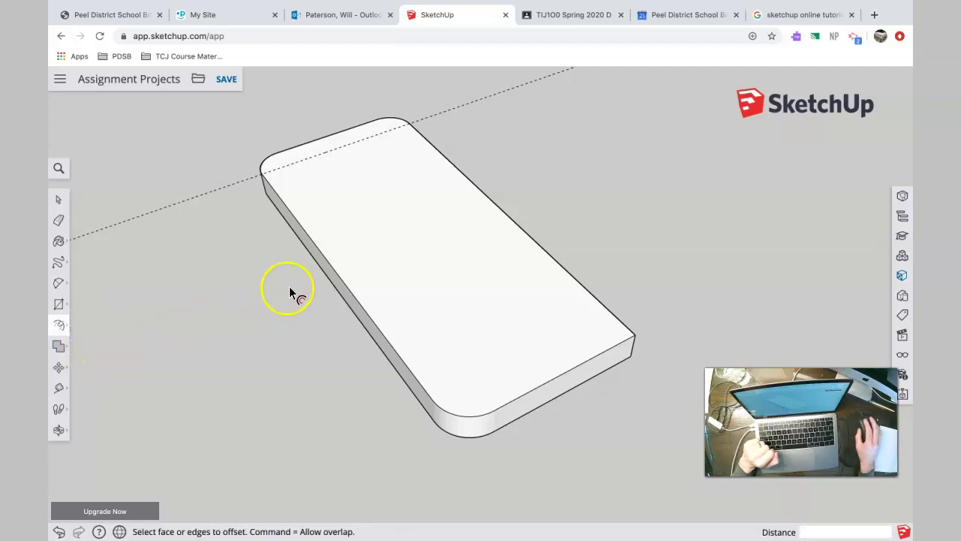
left_click(538, 247)
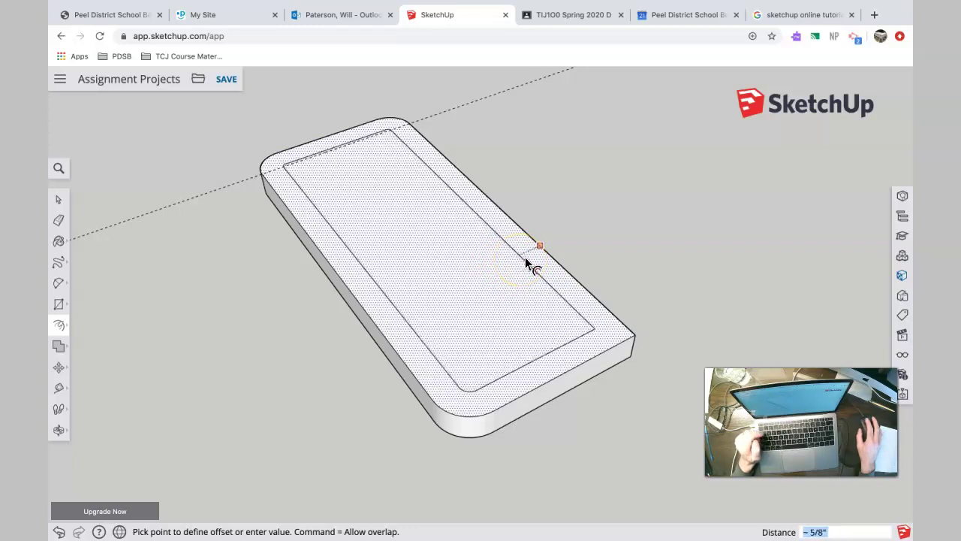
type(".5")
key("Return")
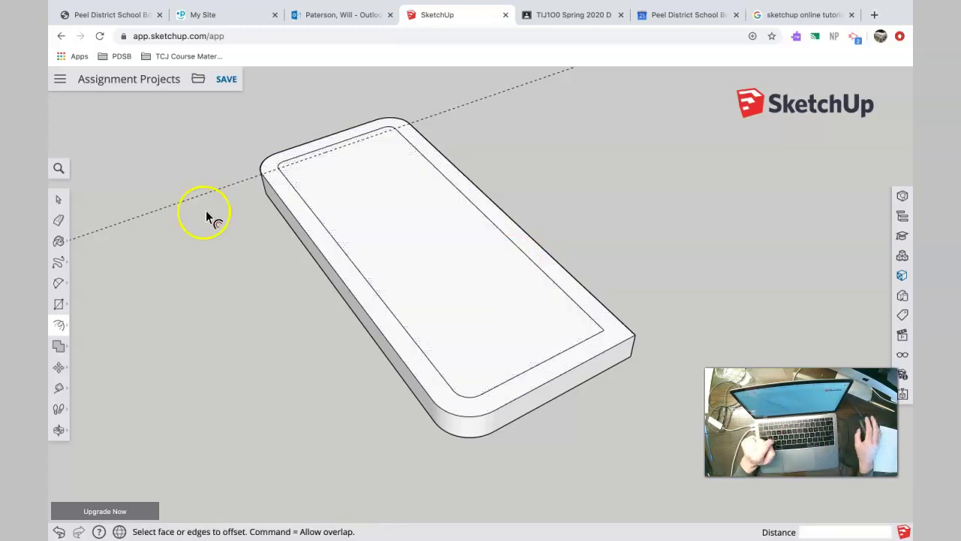
left_click(57, 200)
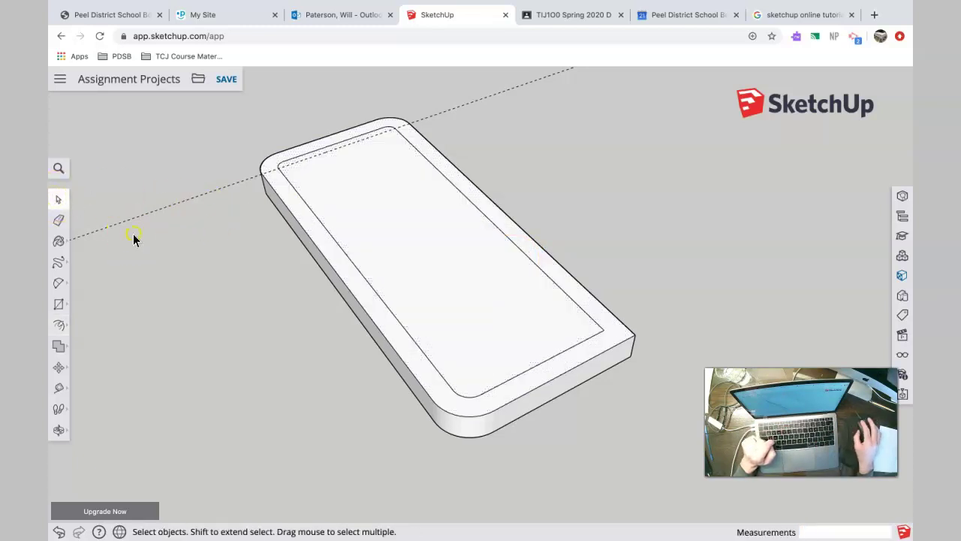
Push/Pull the inner face inside the offset outline down to form a shallow recess in the slab's top.
left_click(60, 304)
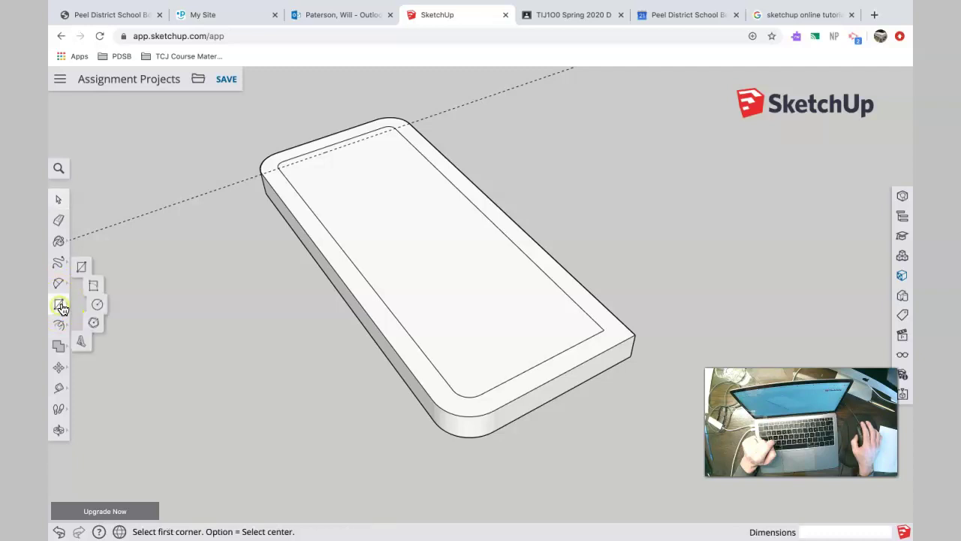
left_click(60, 284)
left_click(59, 367)
left_click(60, 339)
left_click(88, 300)
left_click(373, 223)
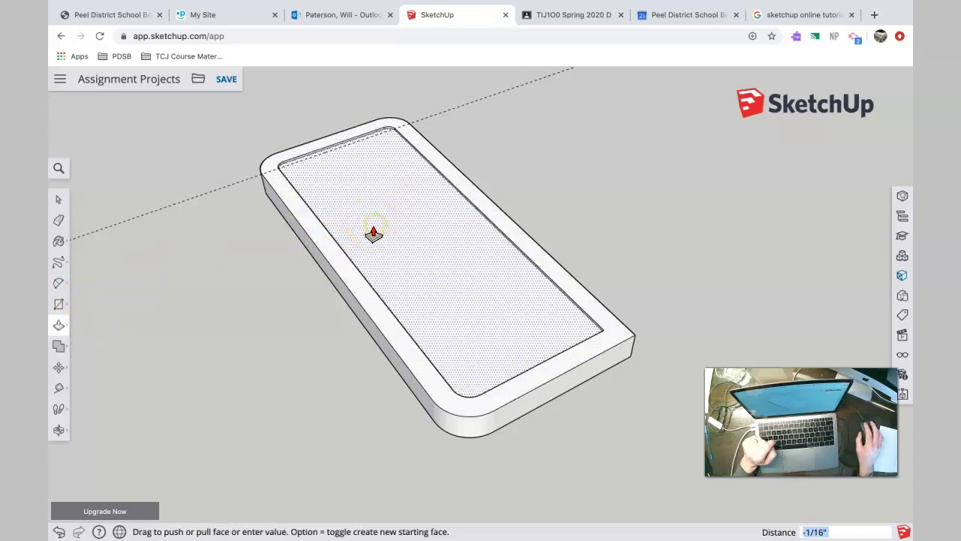
left_click(374, 233)
left_click(392, 319)
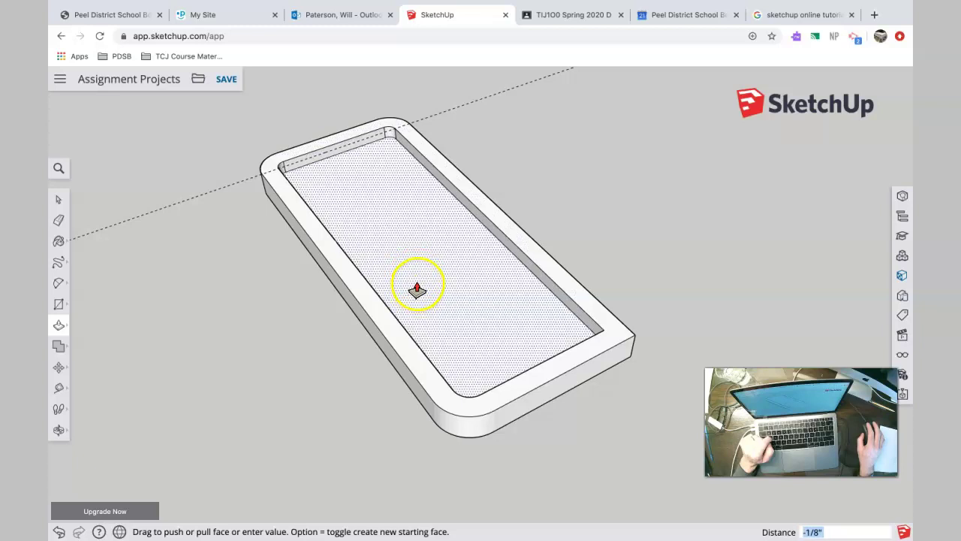
left_click(417, 282)
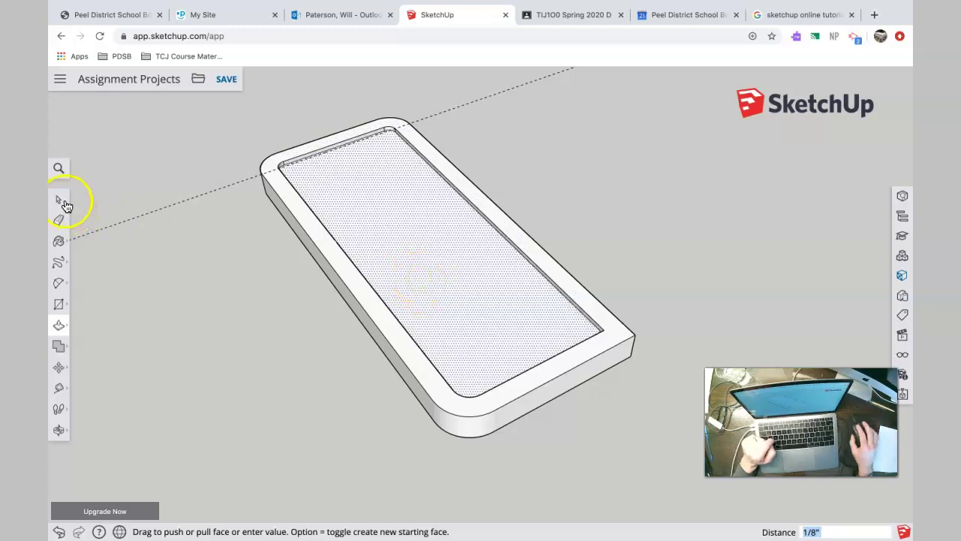
left_click(59, 199)
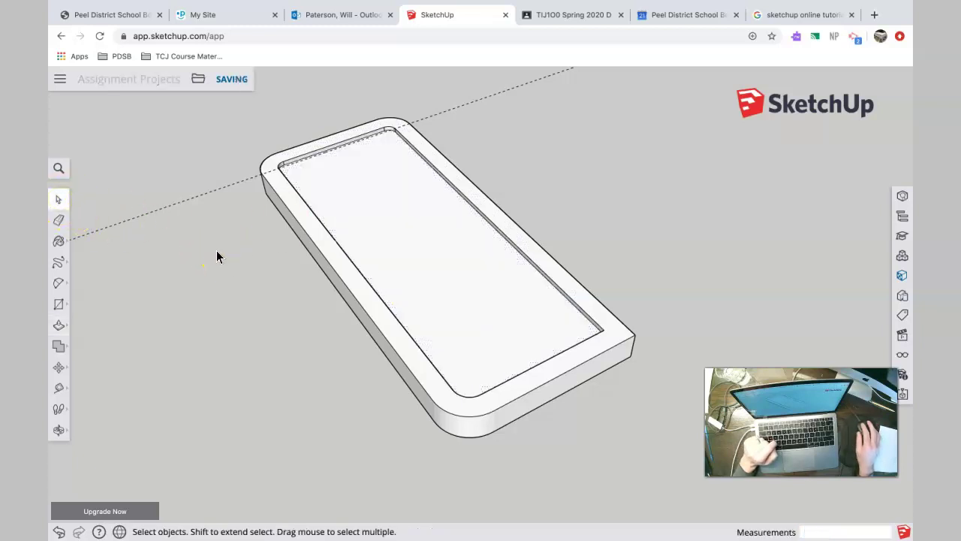
Look at the Google video results for SketchUp online tutorials, and return to the SketchUp model.
left_click(786, 17)
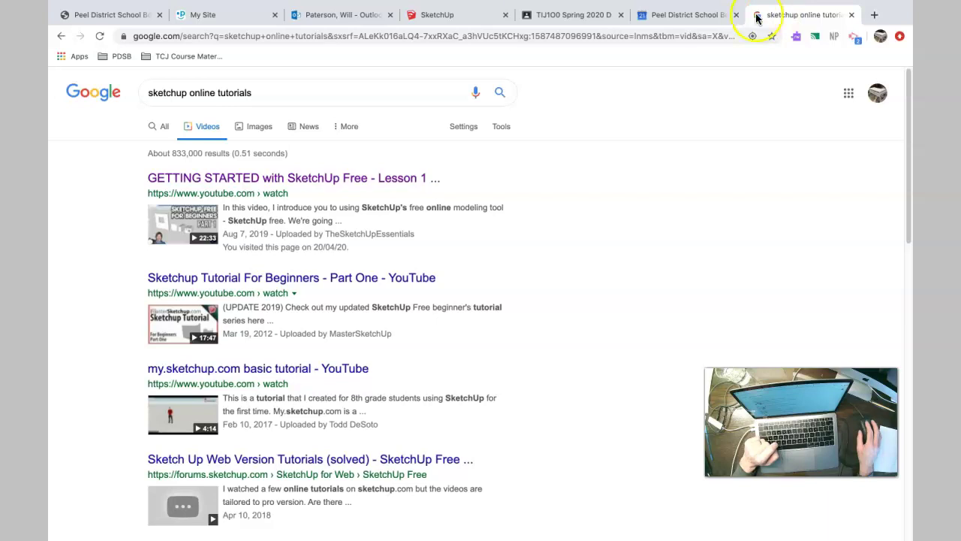
left_click(445, 14)
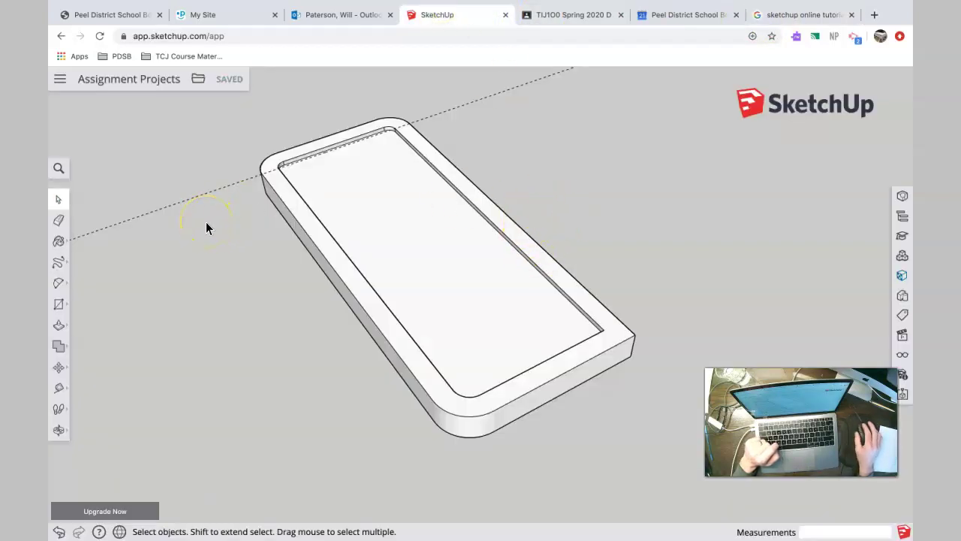
scroll(197, 224, "down", 1)
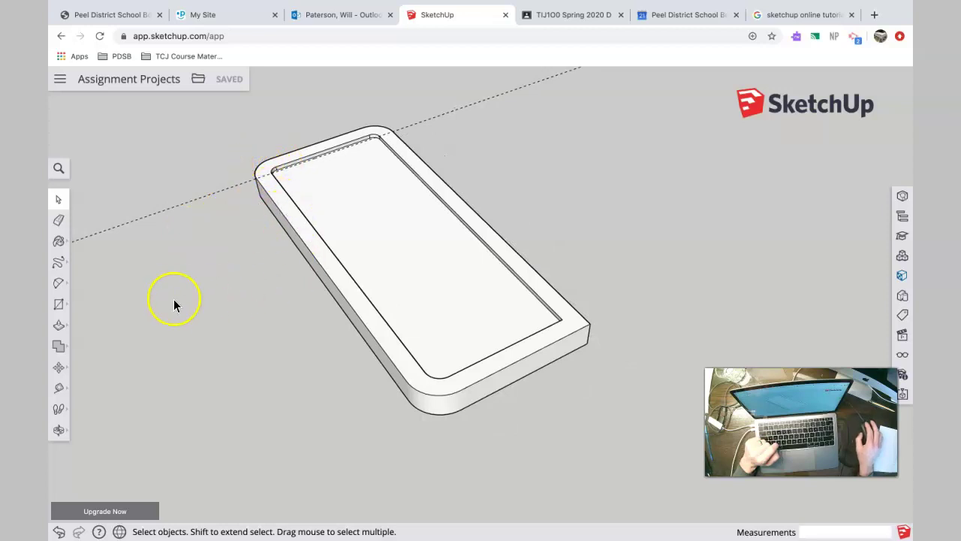